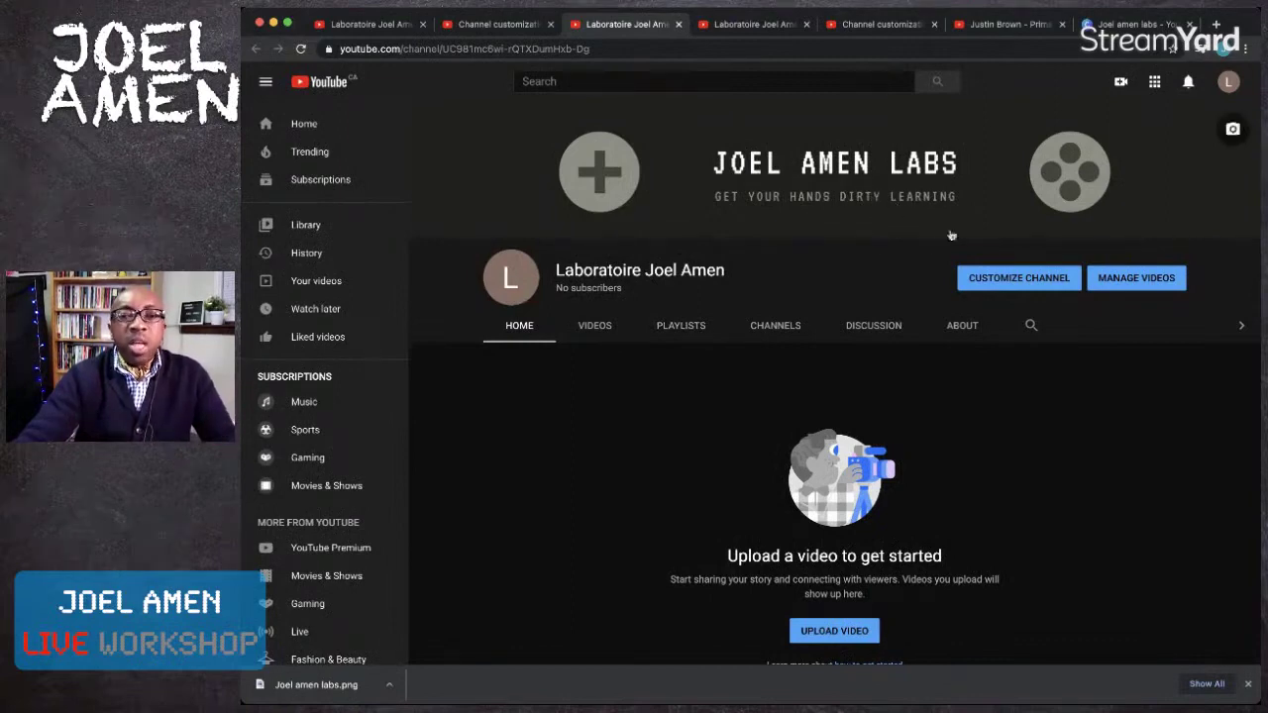
scroll(994, 392, down, 1)
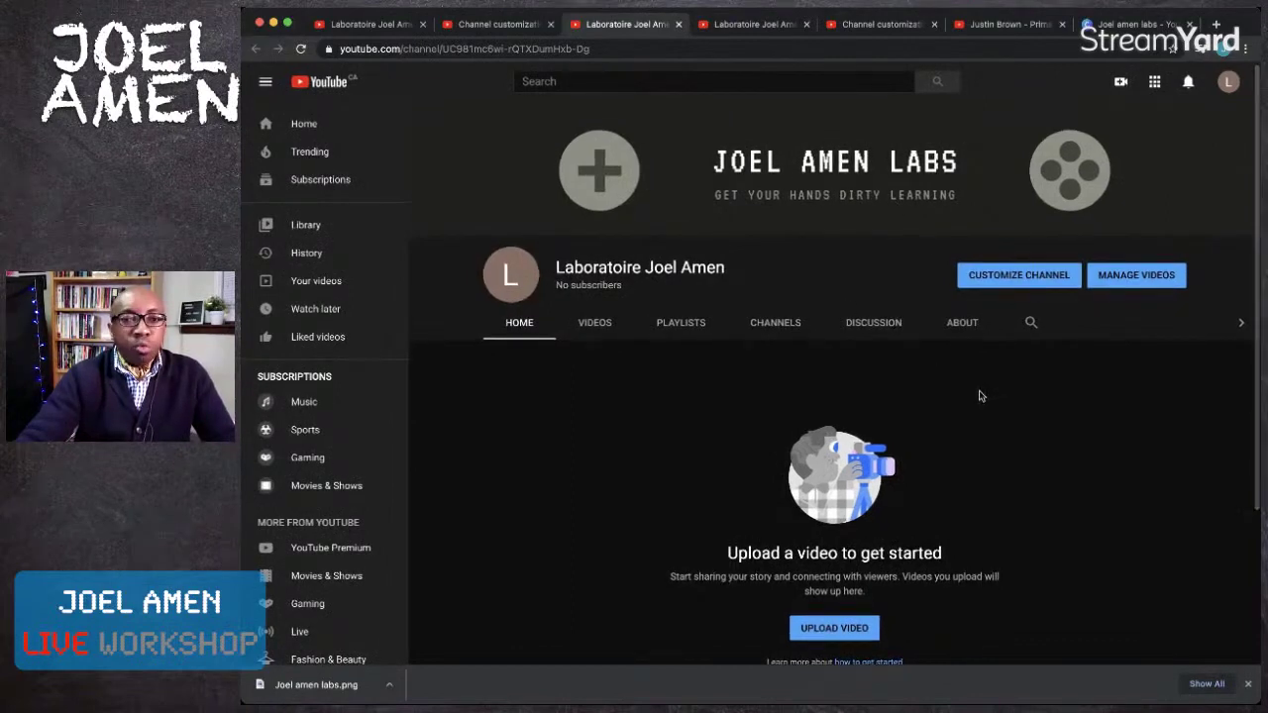
scroll(980, 414, down, 1)
scroll(1000, 406, down, 1)
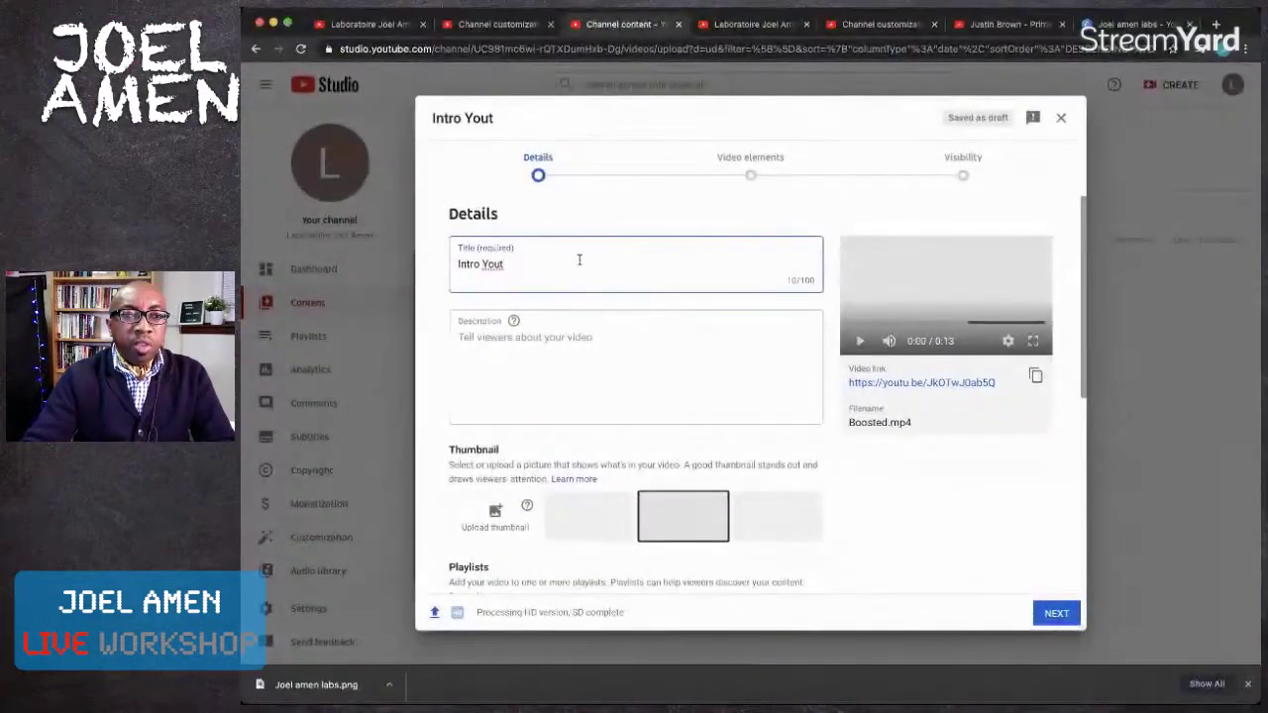
- Complete the video title as "Intro Youtube", expand the age restriction settings and mark the video as not made for kids
text(ube)
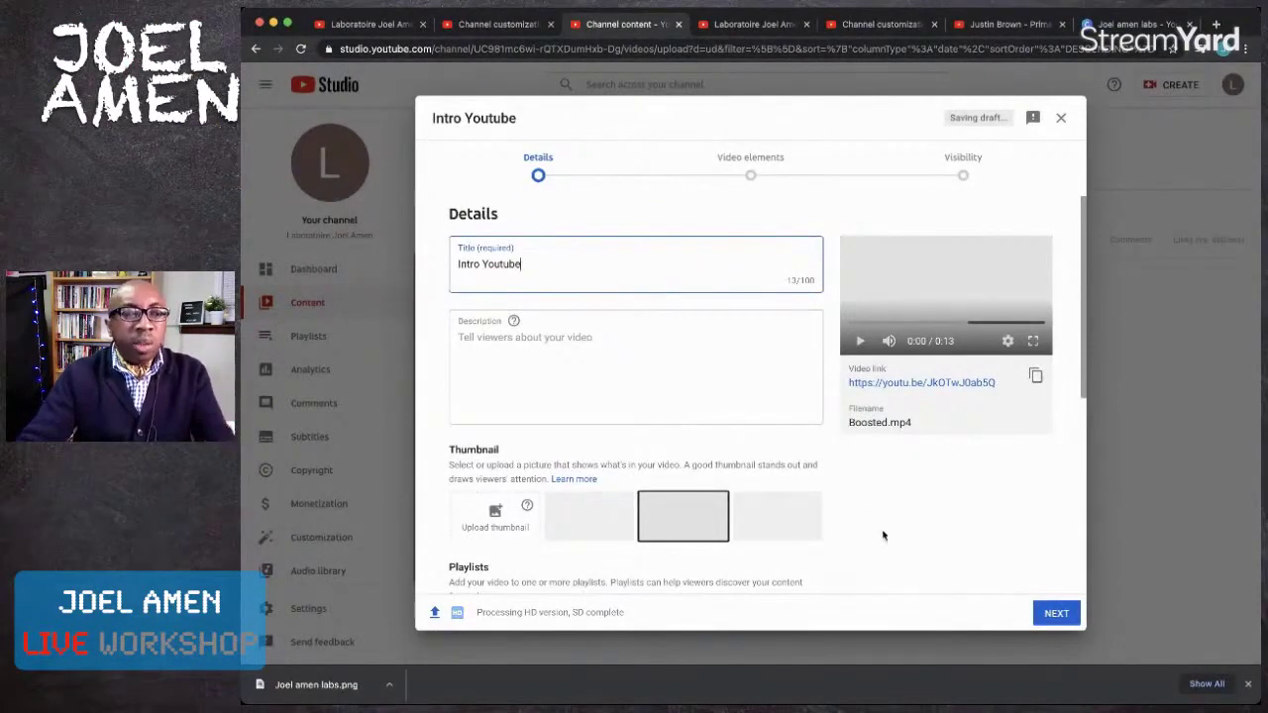
click(1060, 616)
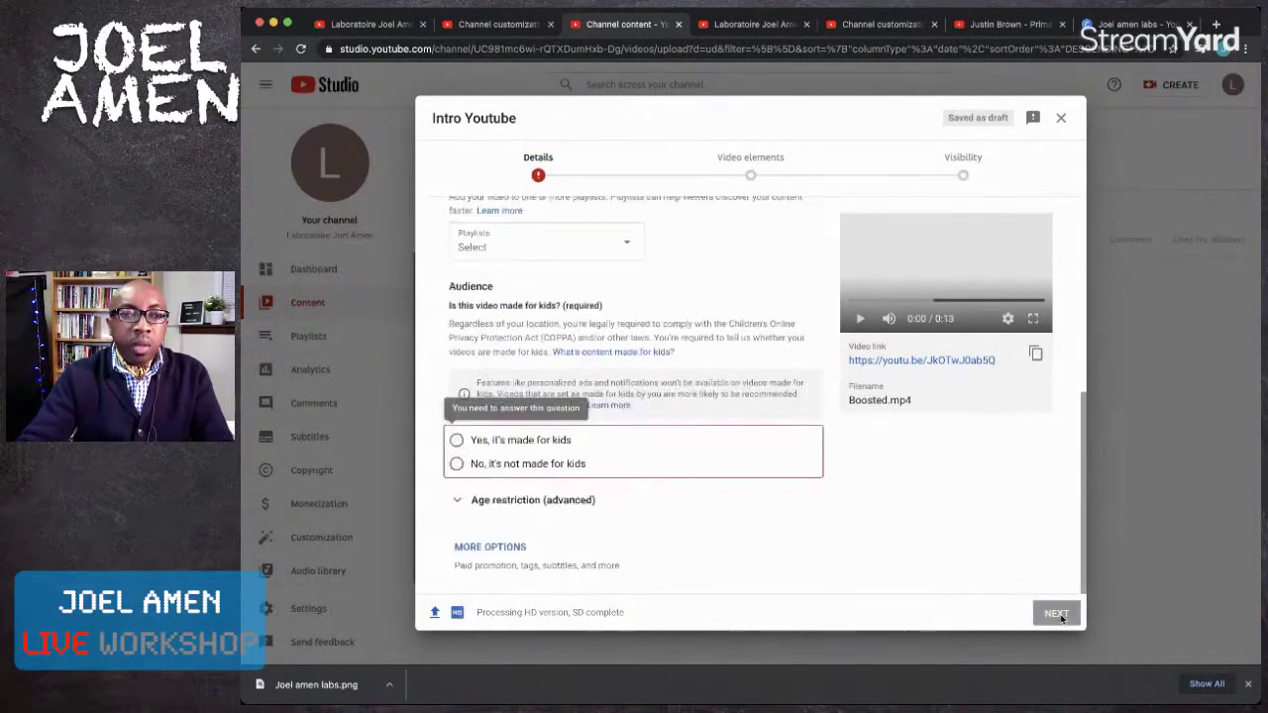
click(718, 511)
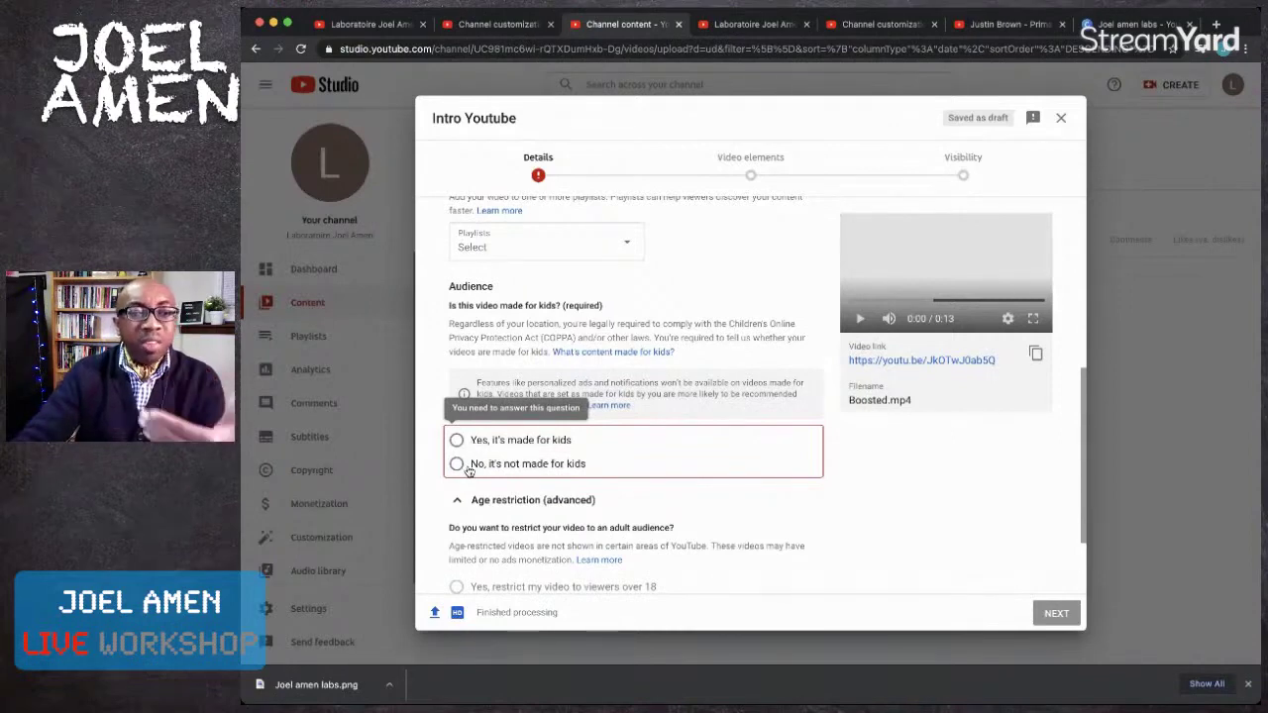
click(469, 471)
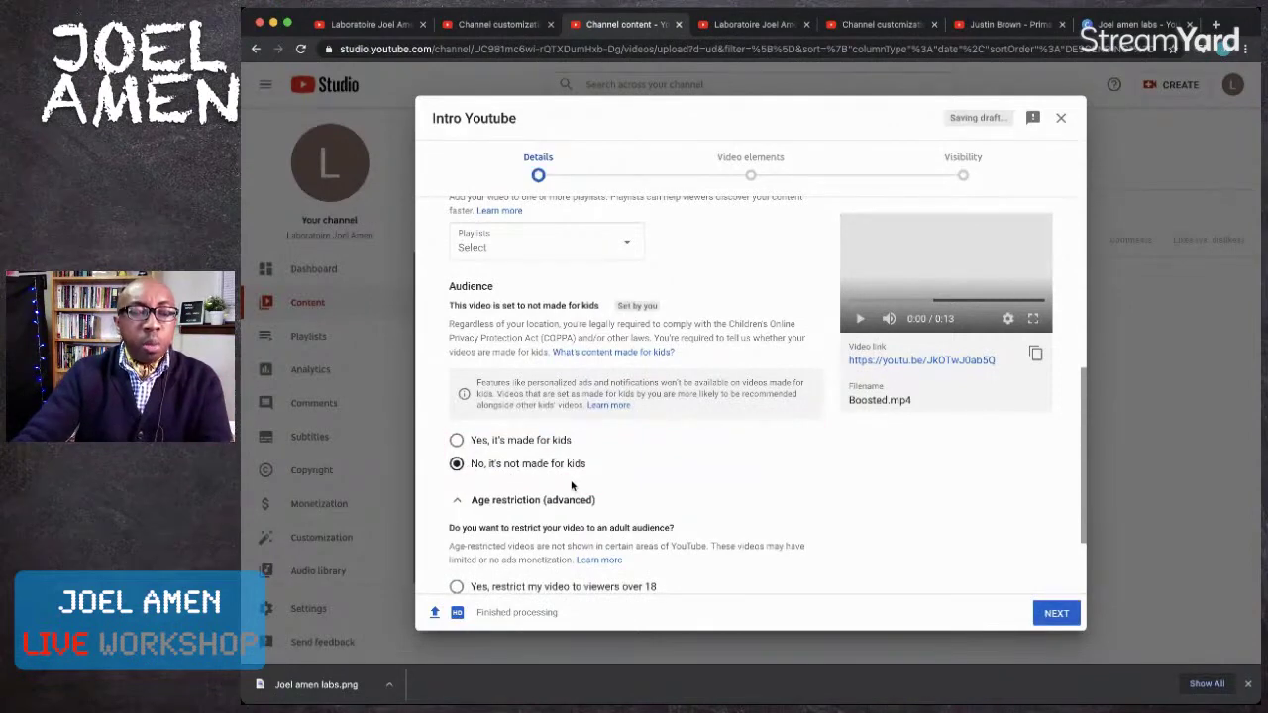
- Show the additional video options and add a first tag made of "Intro" followed by the brand name in the channel banner
scroll(637, 499, down, 3)
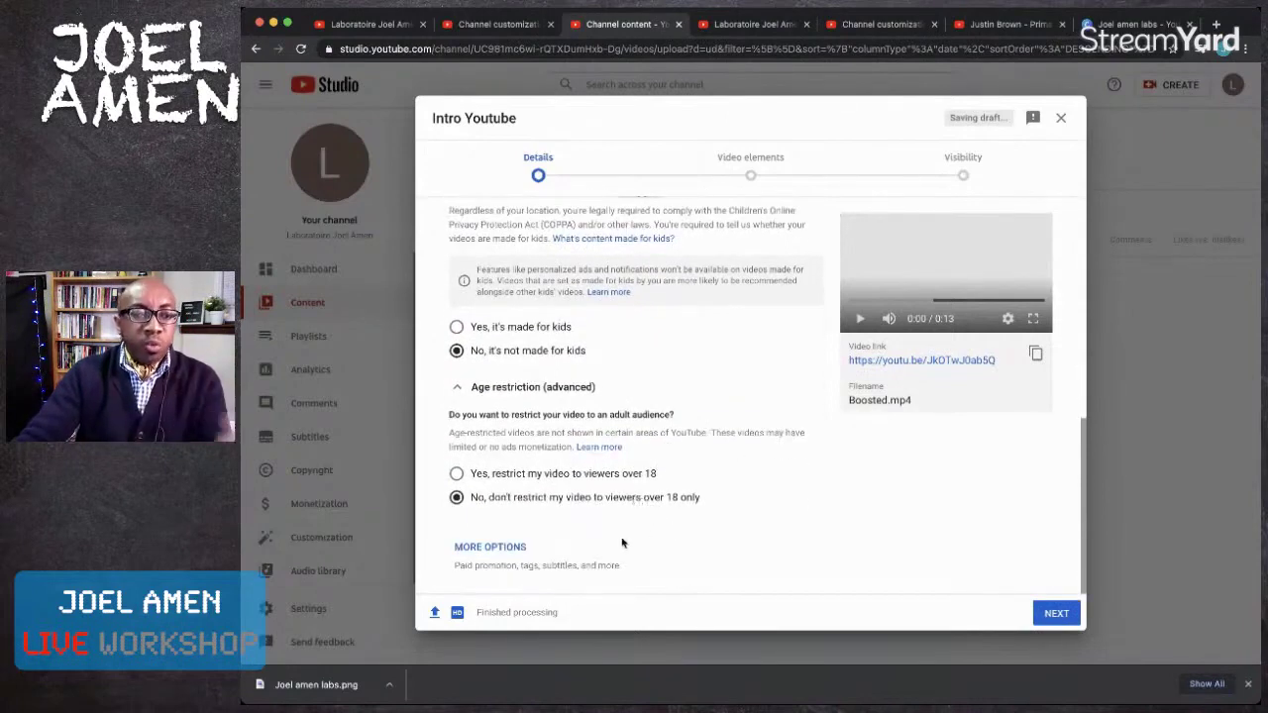
click(498, 547)
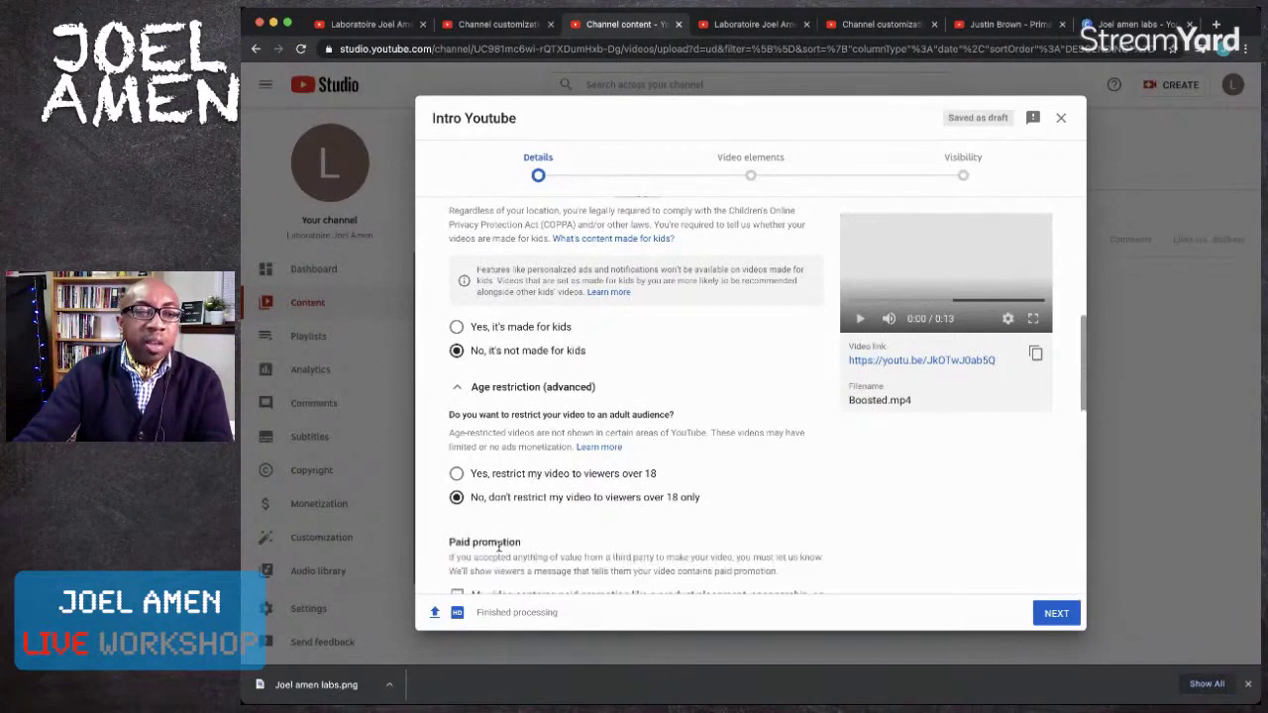
scroll(640, 516, down, 5)
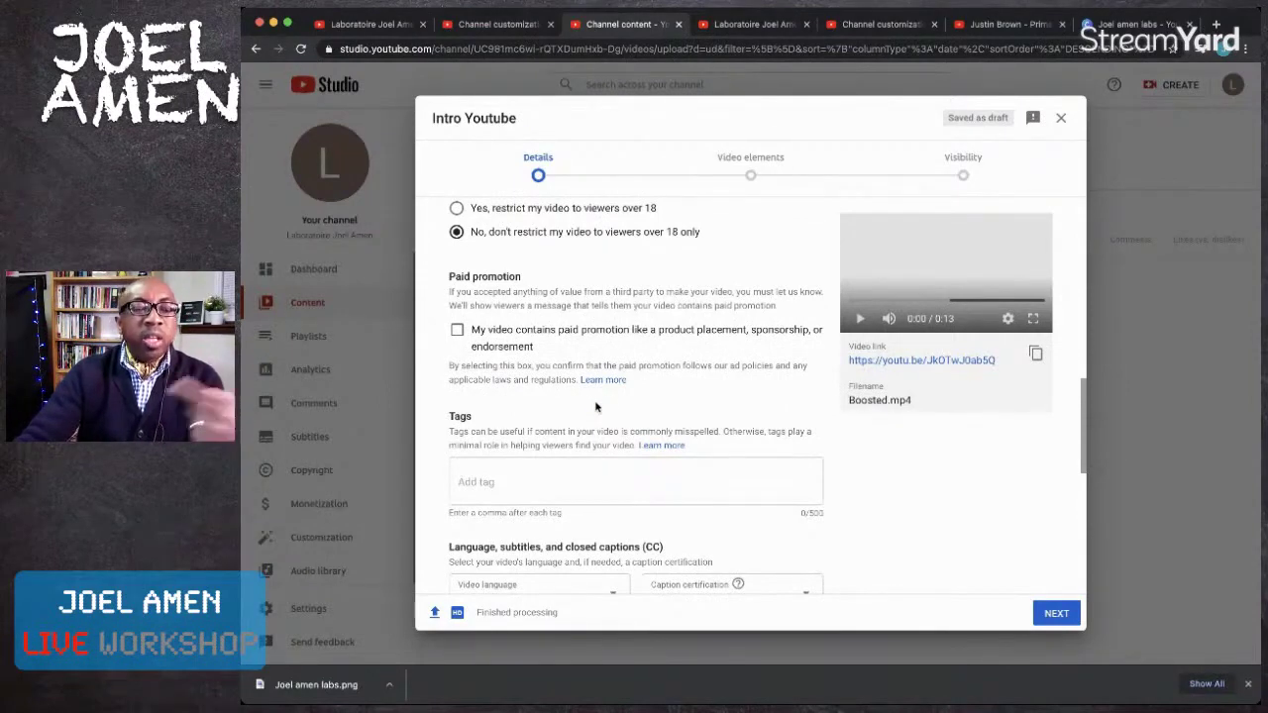
click(563, 476)
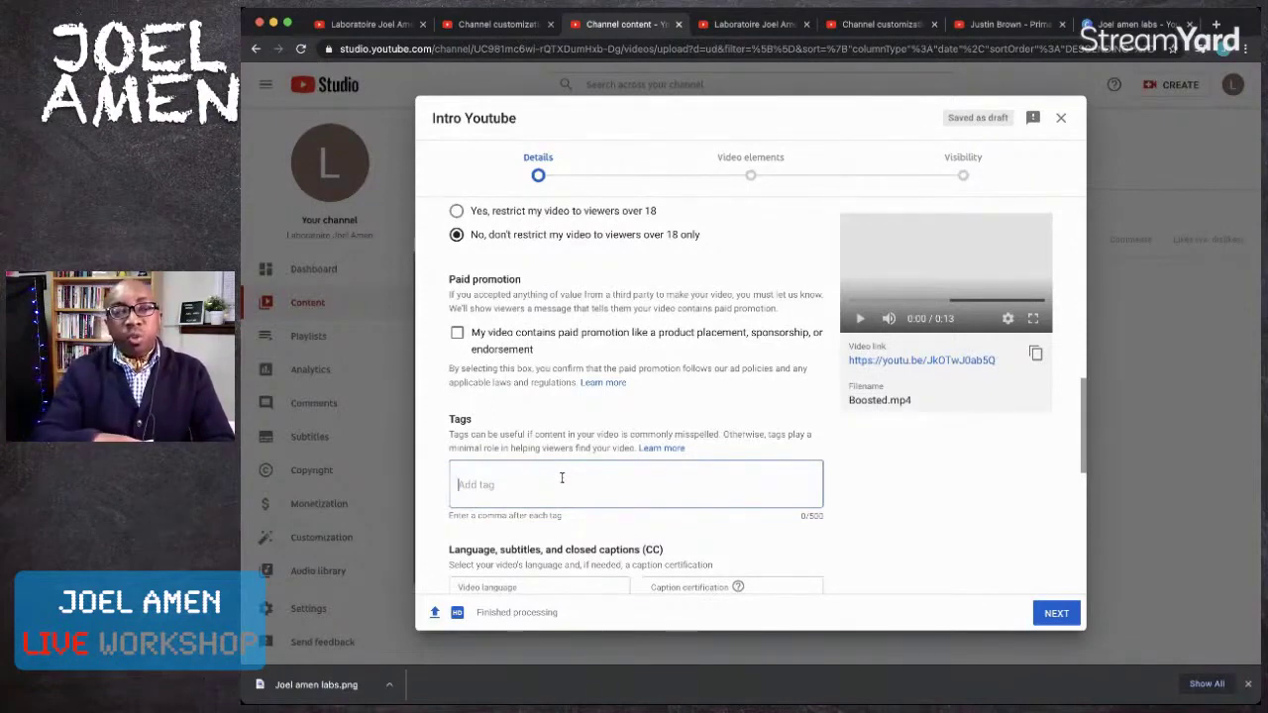
click(561, 479)
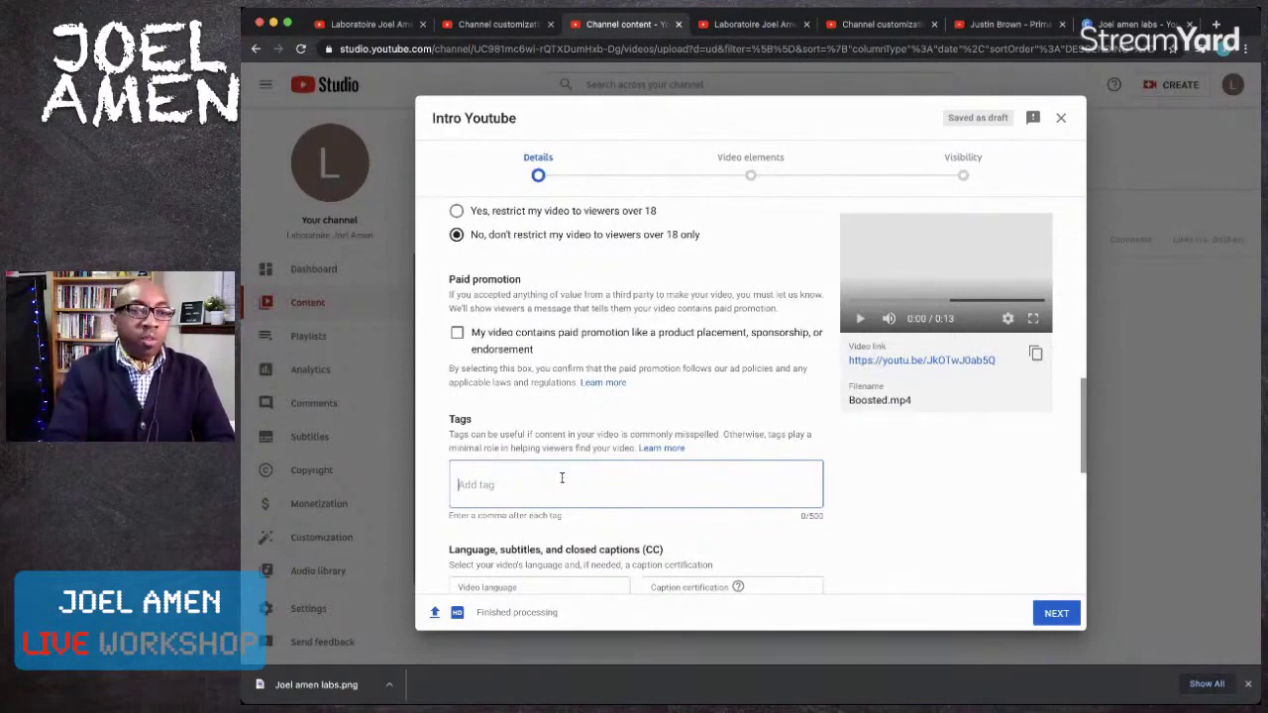
text(l)
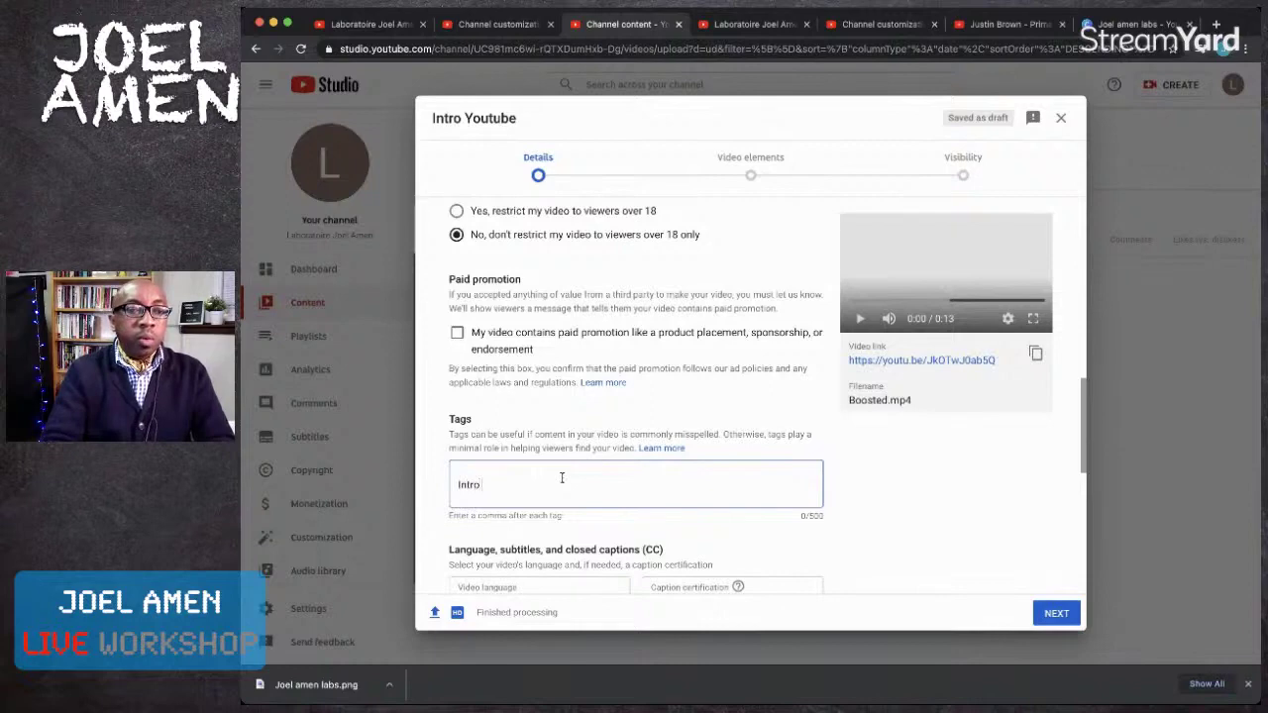
text( la)
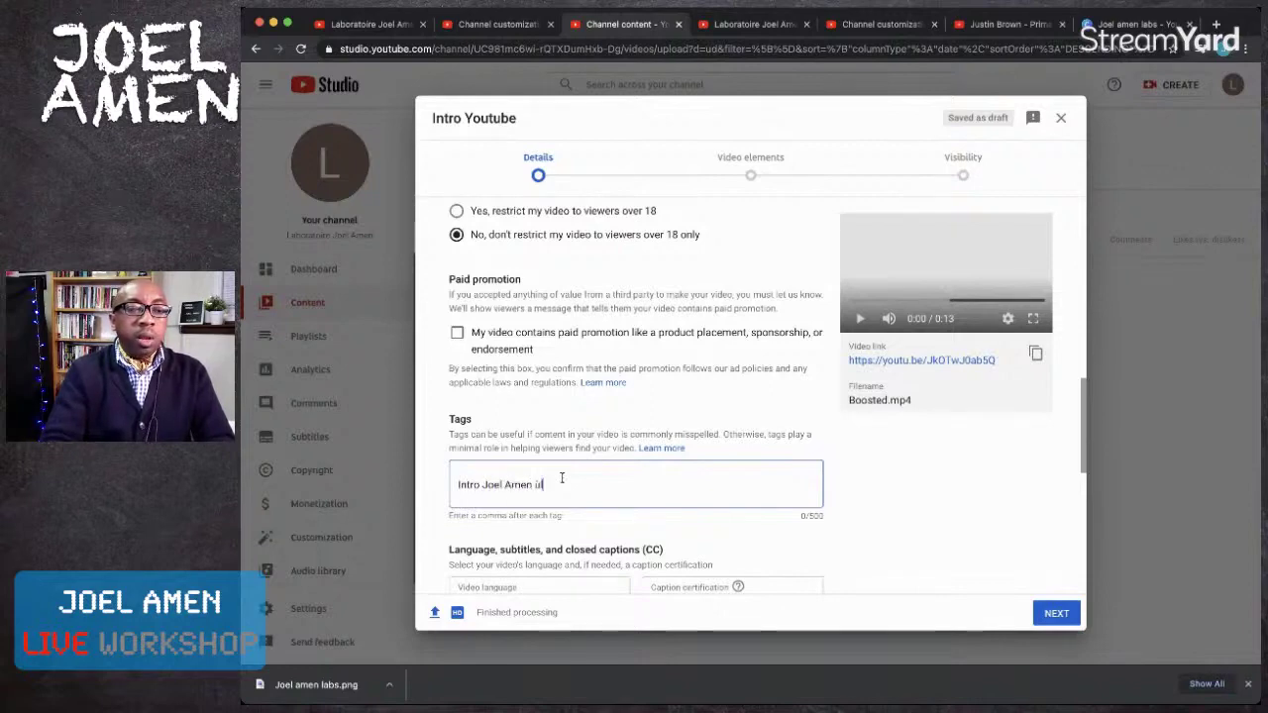
text(bs)
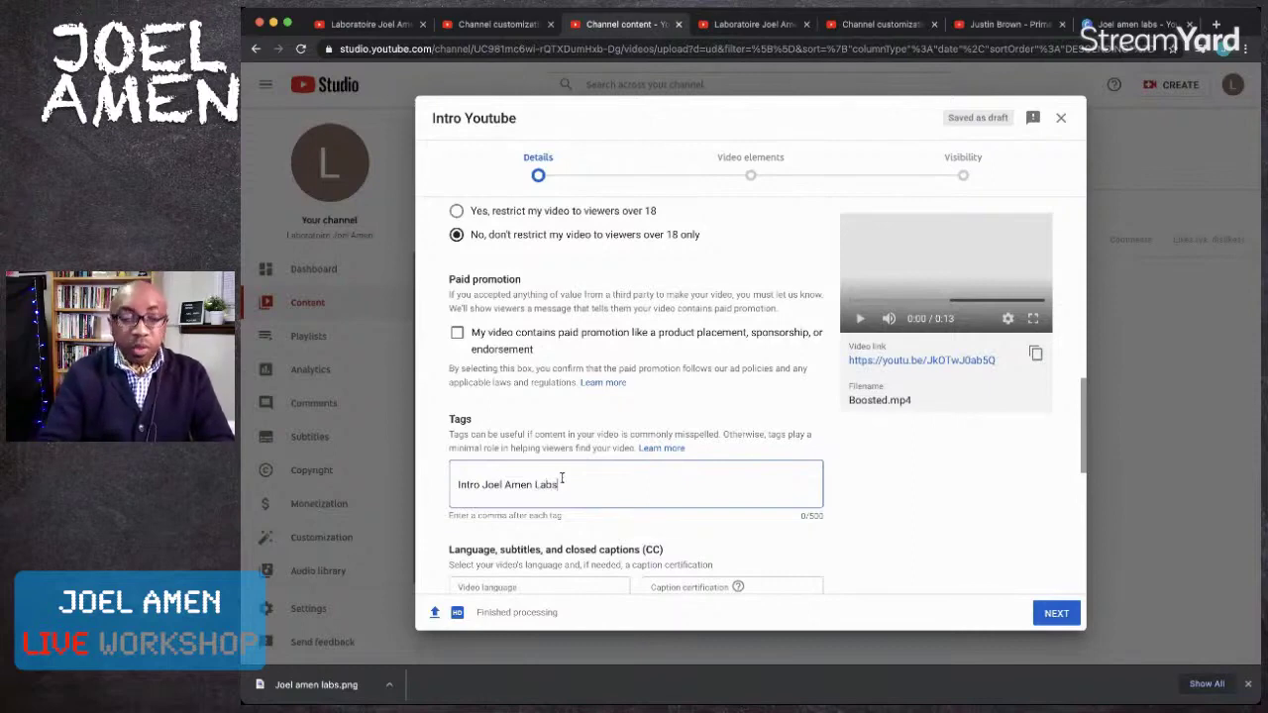
key(Return)
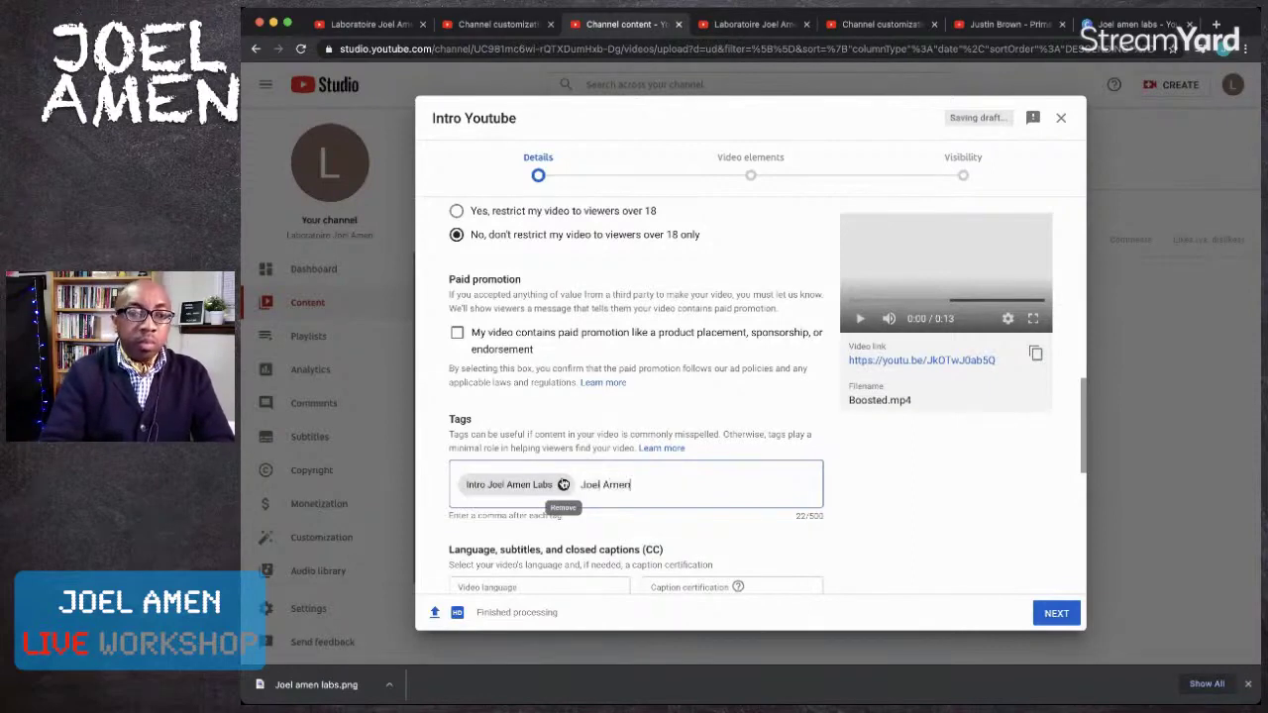
- Add three more tags to the video: the creator's name, "Canada" and "Ontario"
text(Joel Amen)
key(Return)
text(Canada)
key(Return)
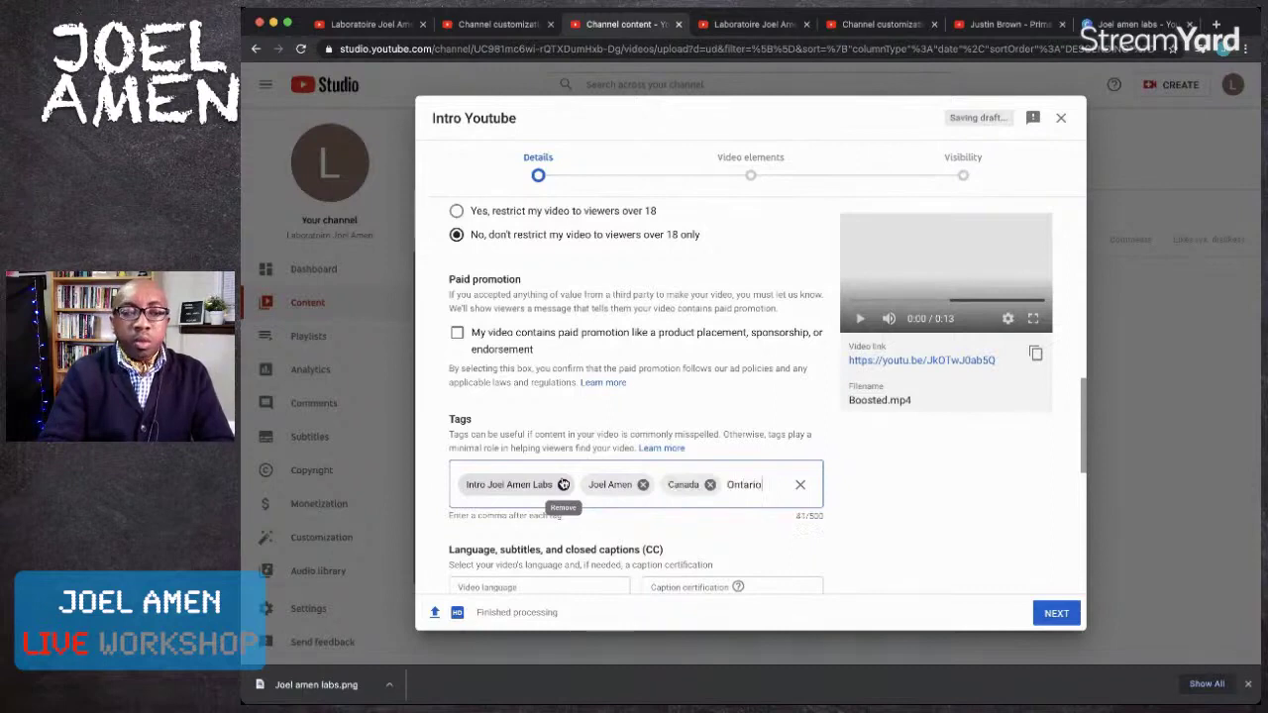
text(Ontario)
key(Return)
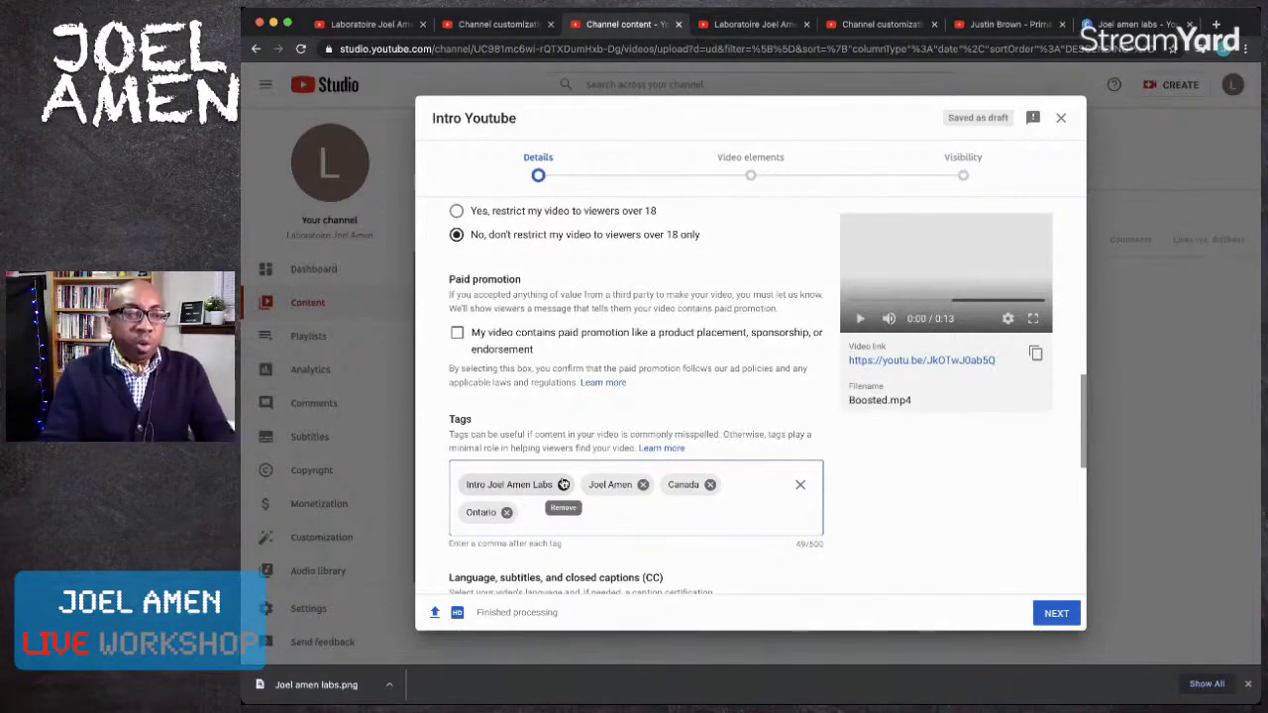
- Add one more video tag beginning with "Boosted by"
text(Boosted by)
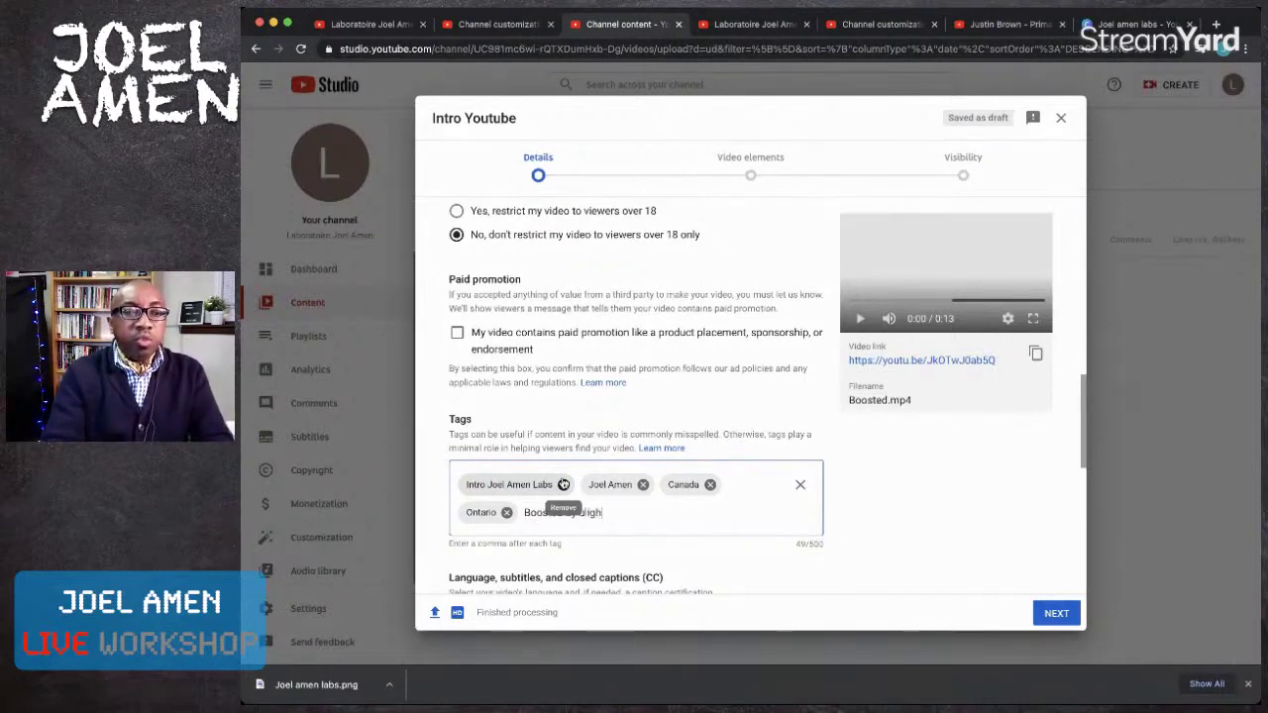
key(BackSpace)
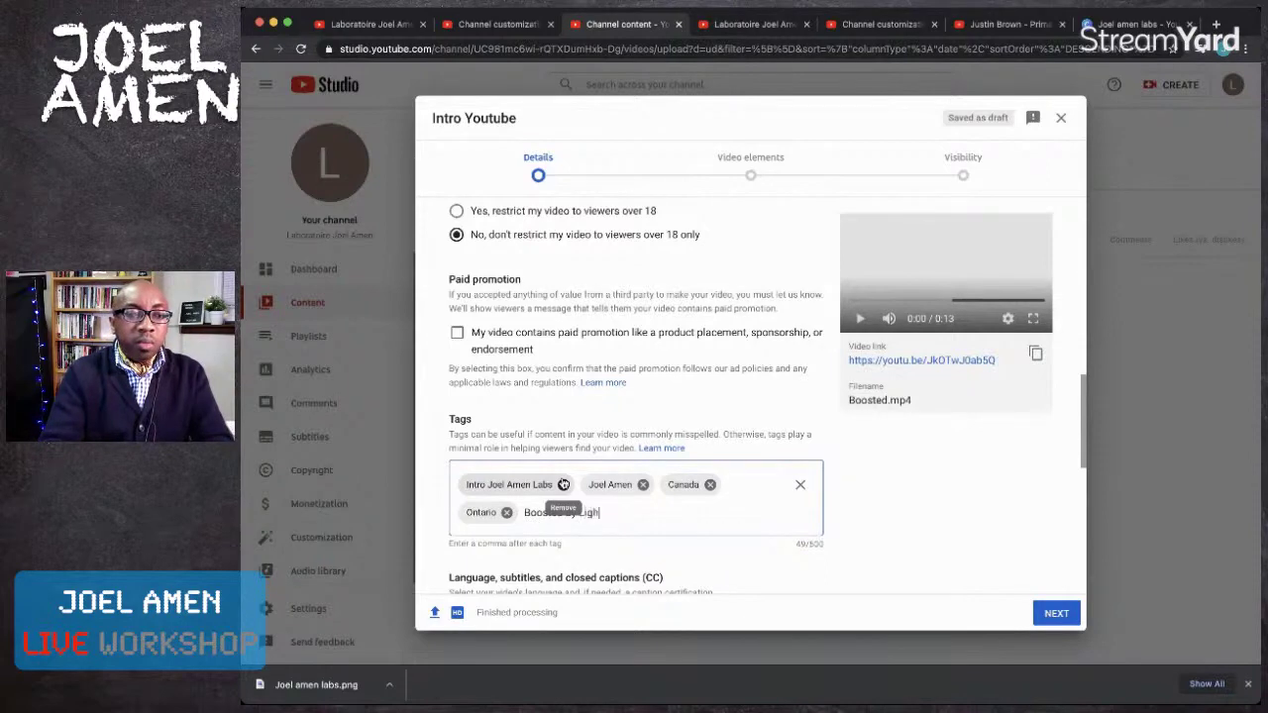
key(Return)
- Publish the video with Public visibility, without adding an end screen or cards, and dismiss the confirmation
click(1050, 612)
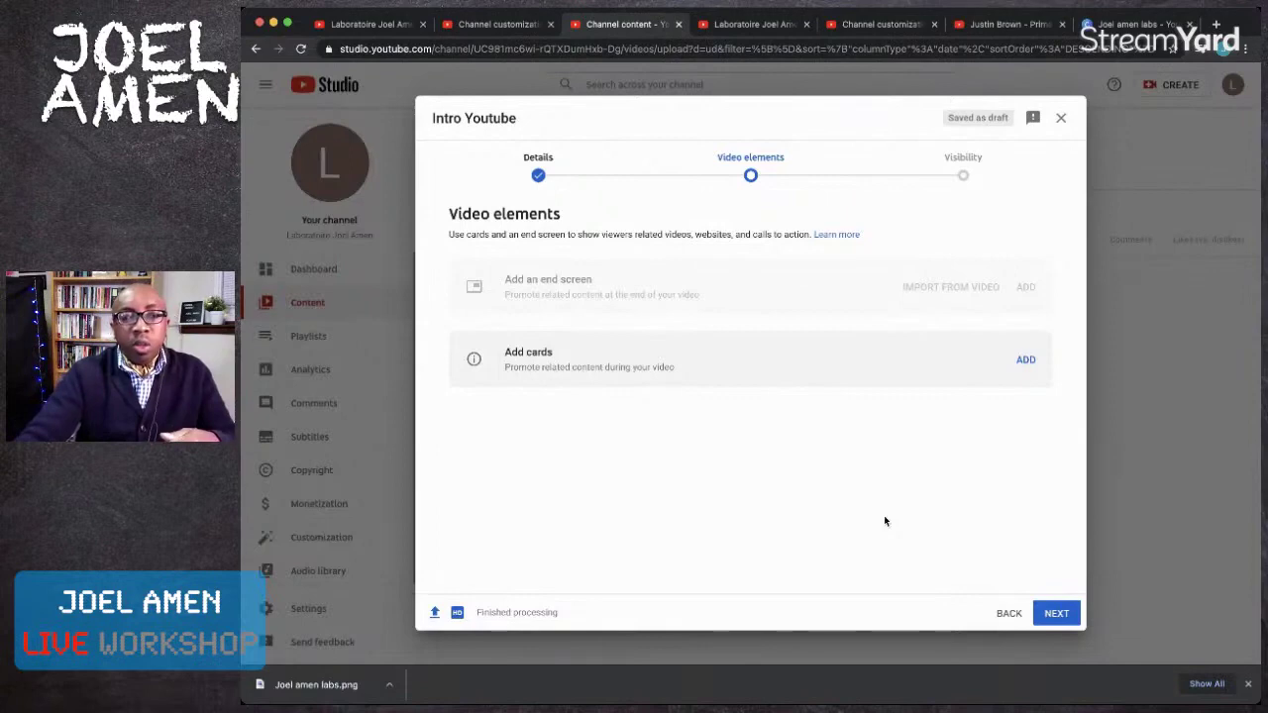
click(1057, 614)
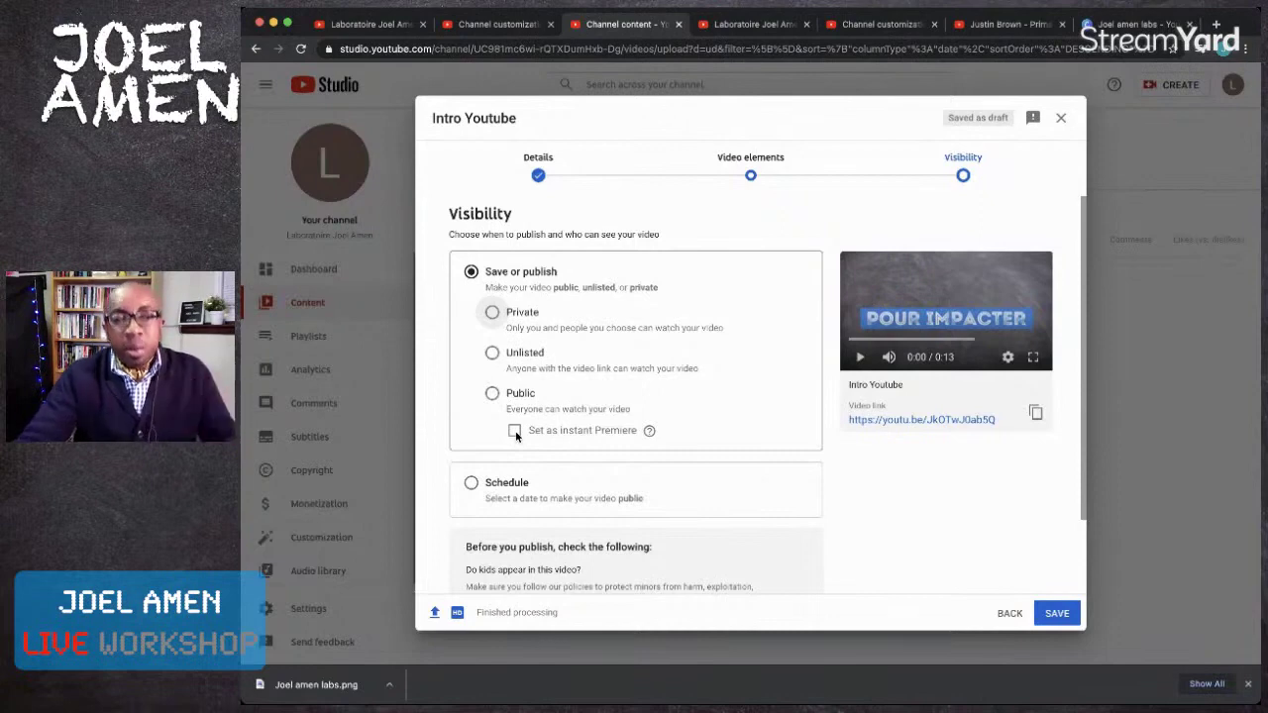
scroll(581, 443, down, 1)
scroll(580, 444, down, 3)
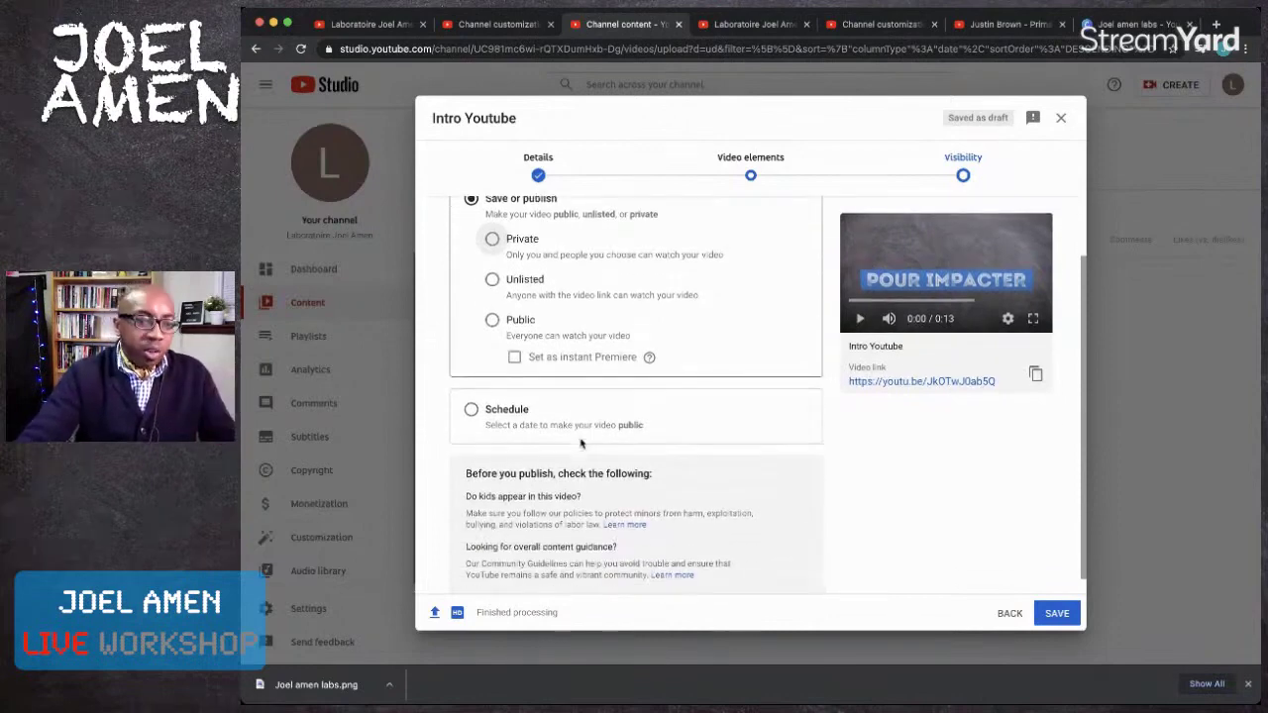
scroll(580, 444, up, 4)
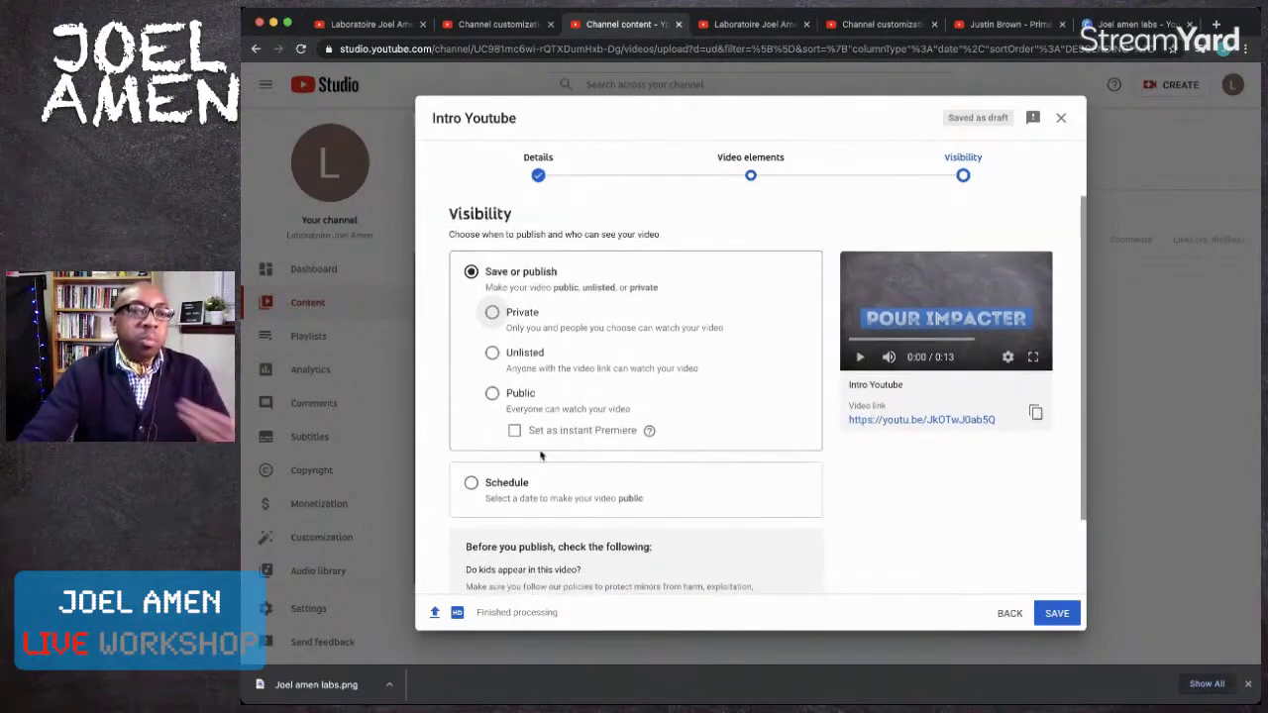
click(492, 393)
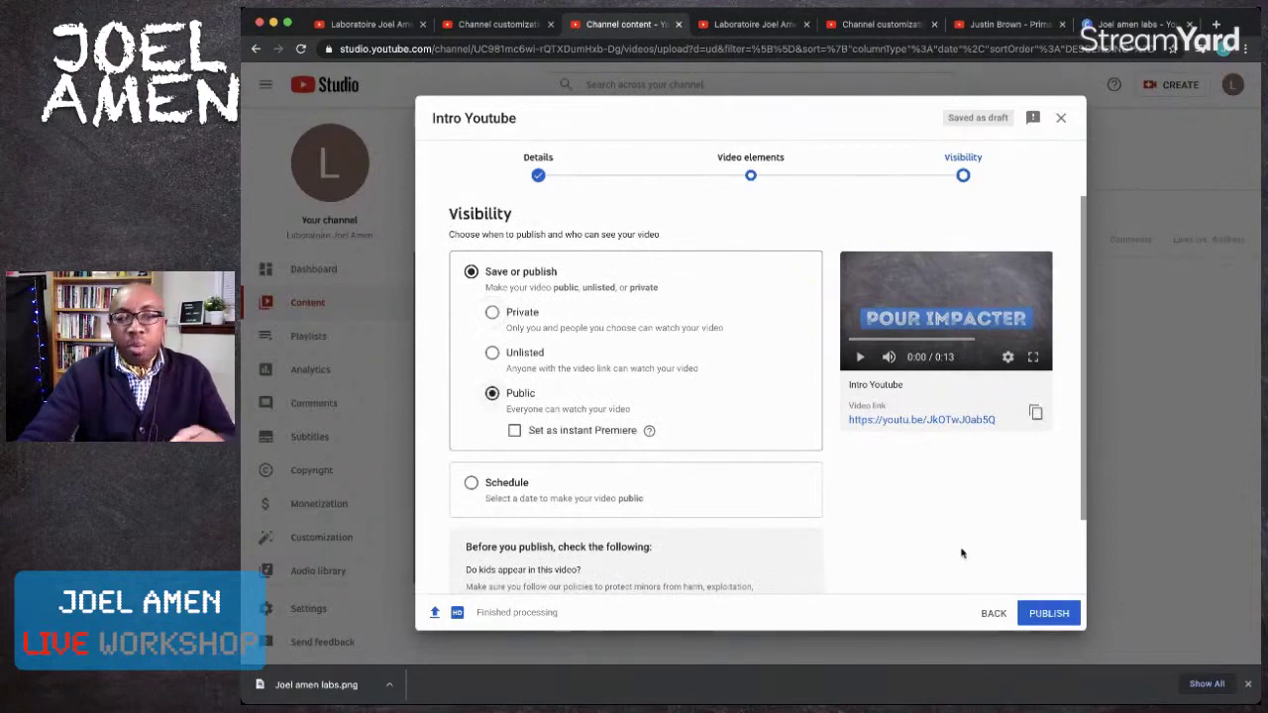
click(1060, 613)
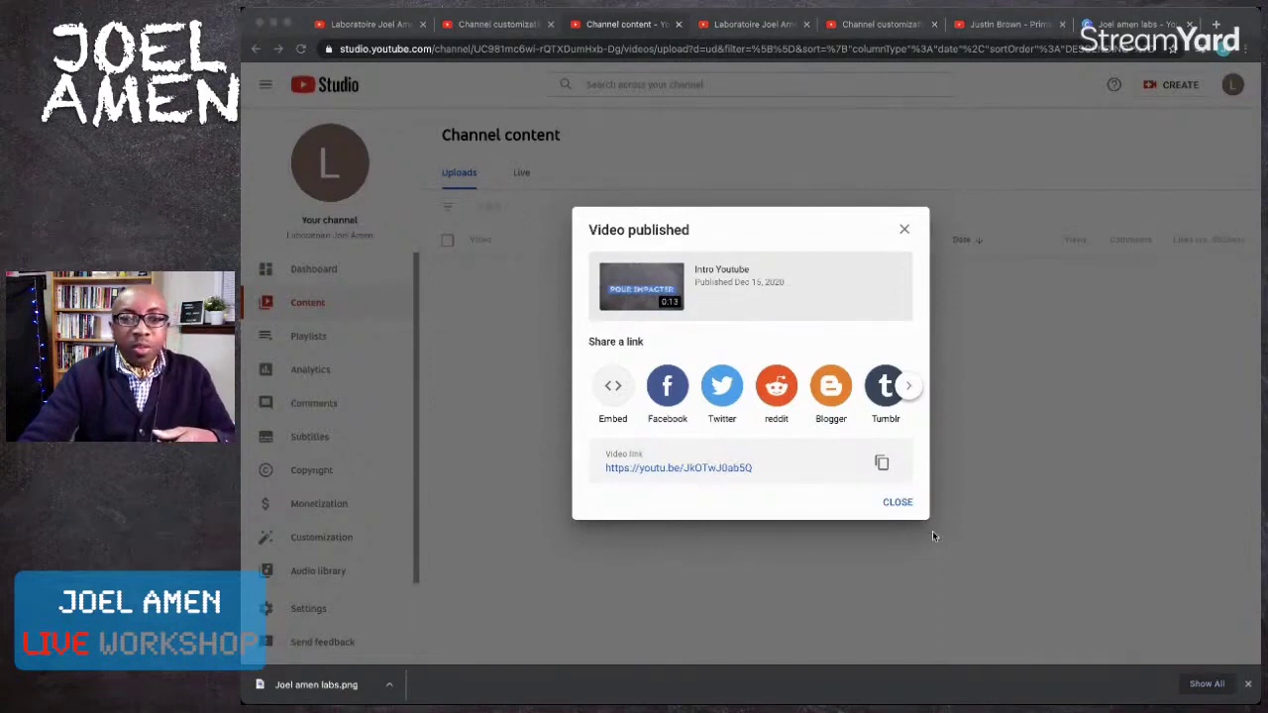
click(900, 503)
click(897, 502)
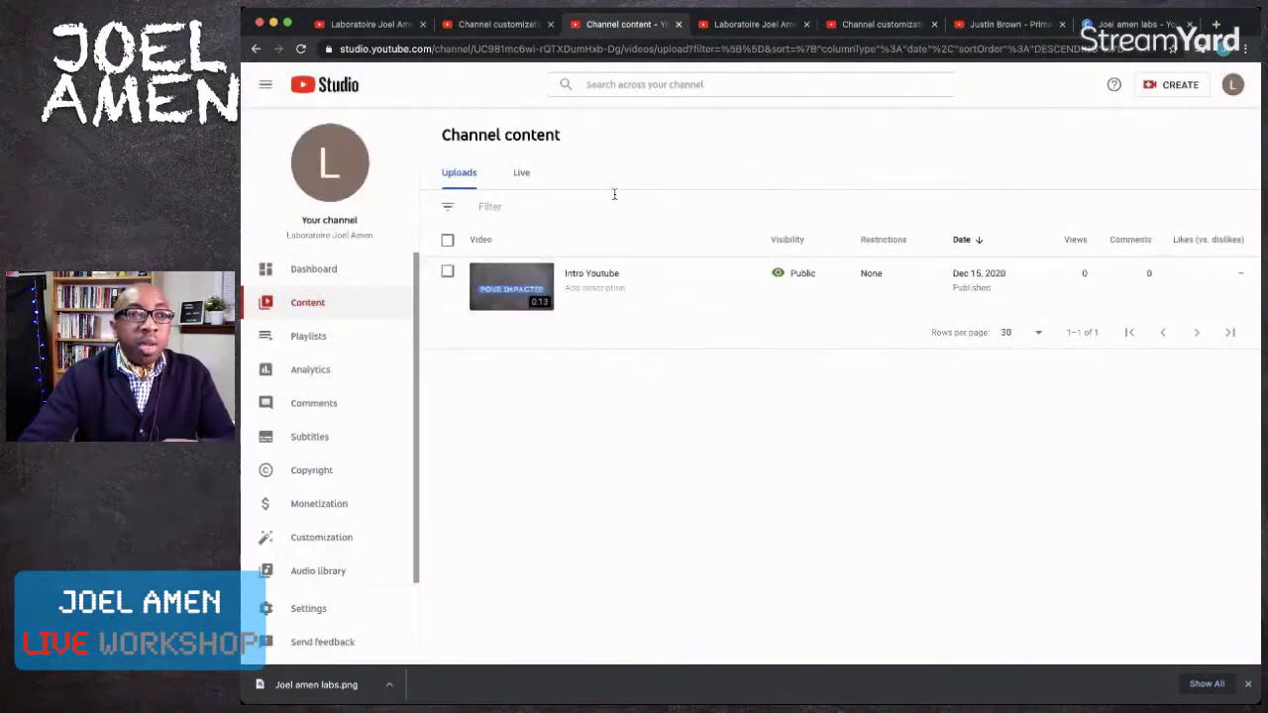
- Reload the public channel page and view the channel's list of uploaded videos
click(394, 26)
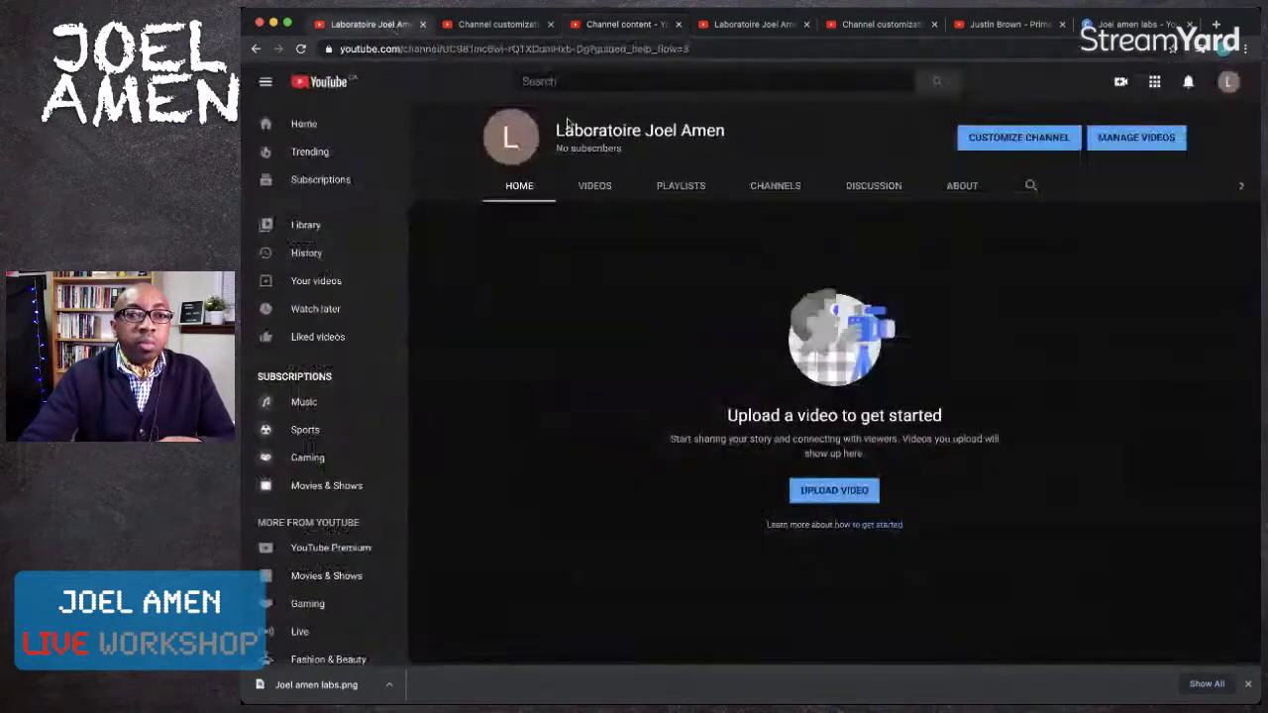
click(300, 49)
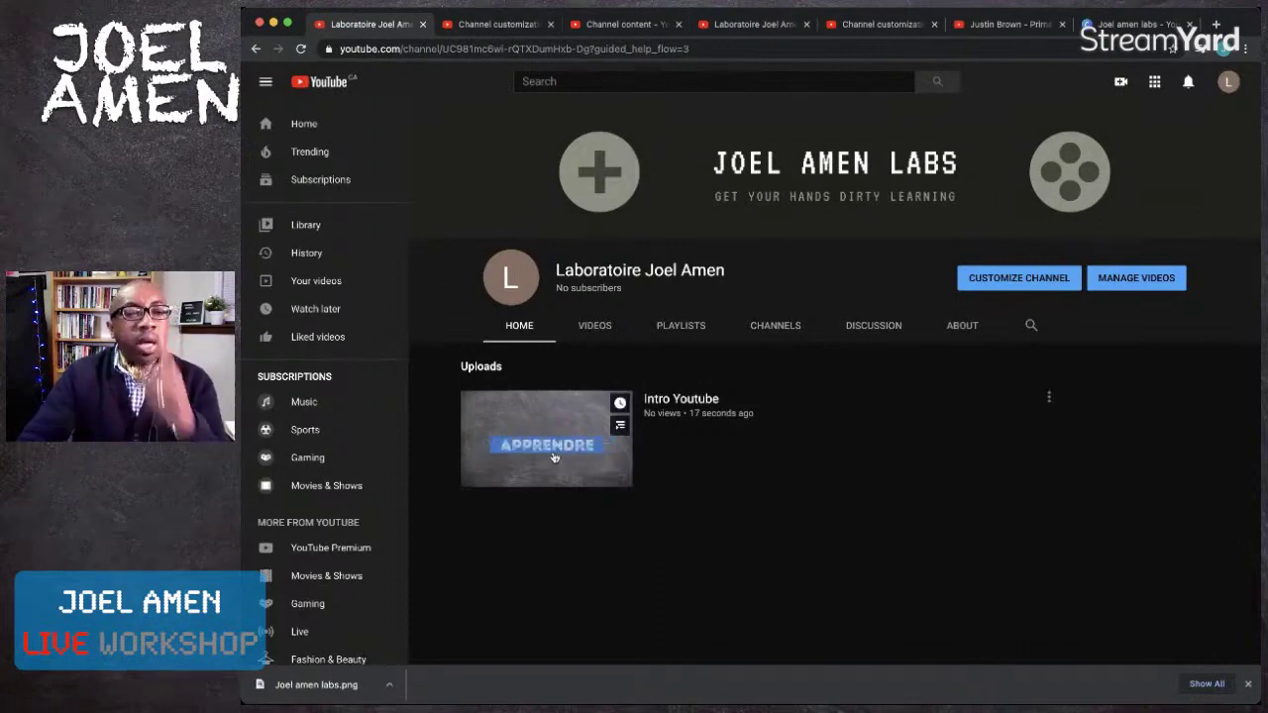
click(610, 328)
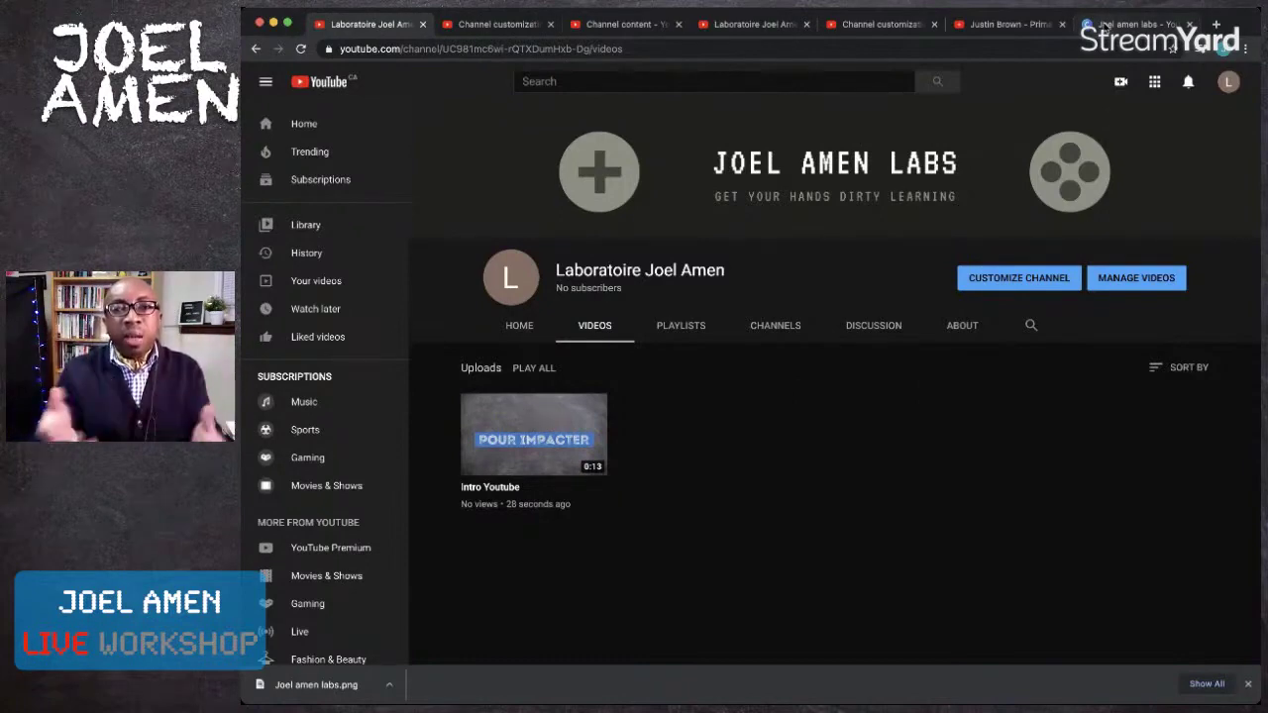
- Switch to Canva, leave the open banner design for the home page, and search for "youtube thumbnail" templates to browse
click(1102, 26)
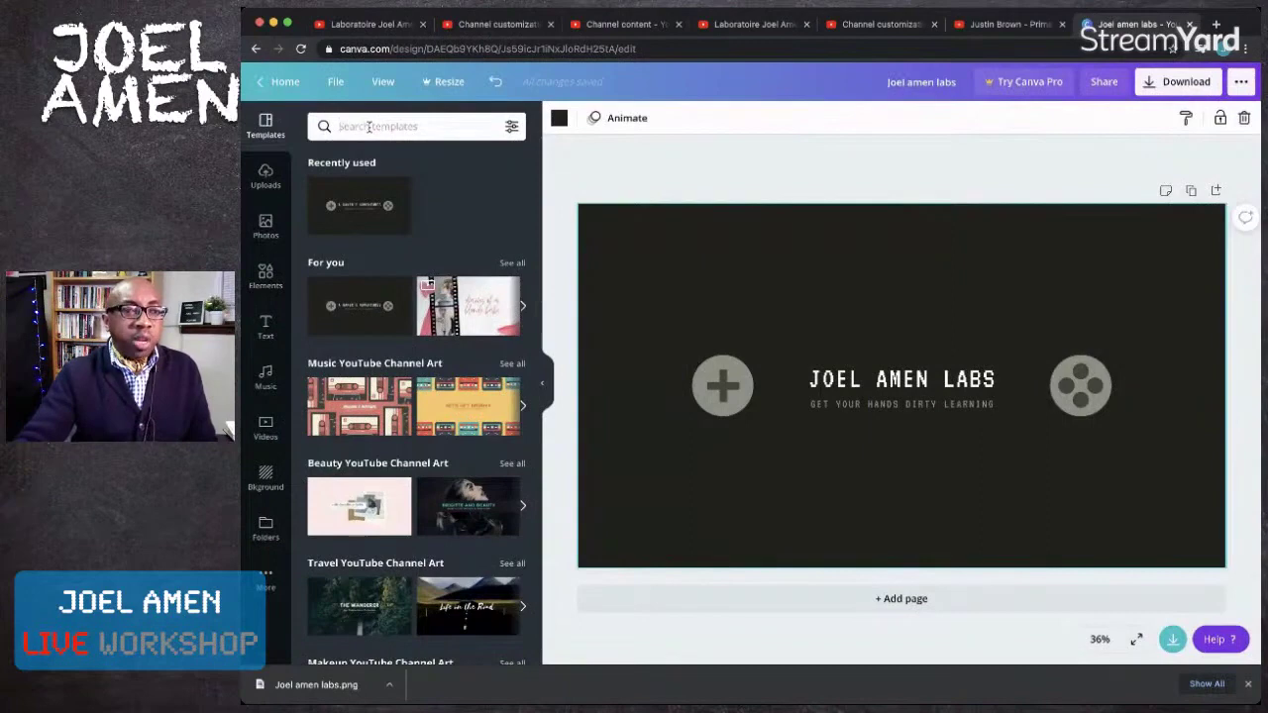
click(281, 82)
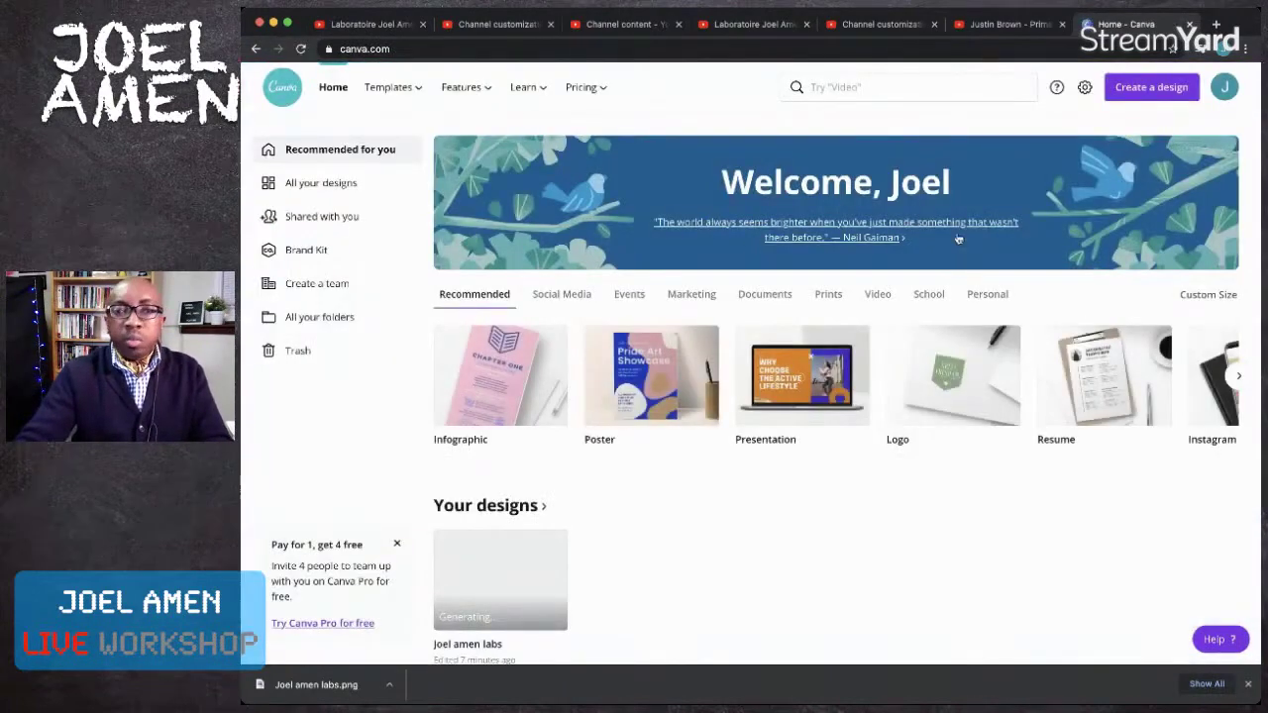
click(852, 87)
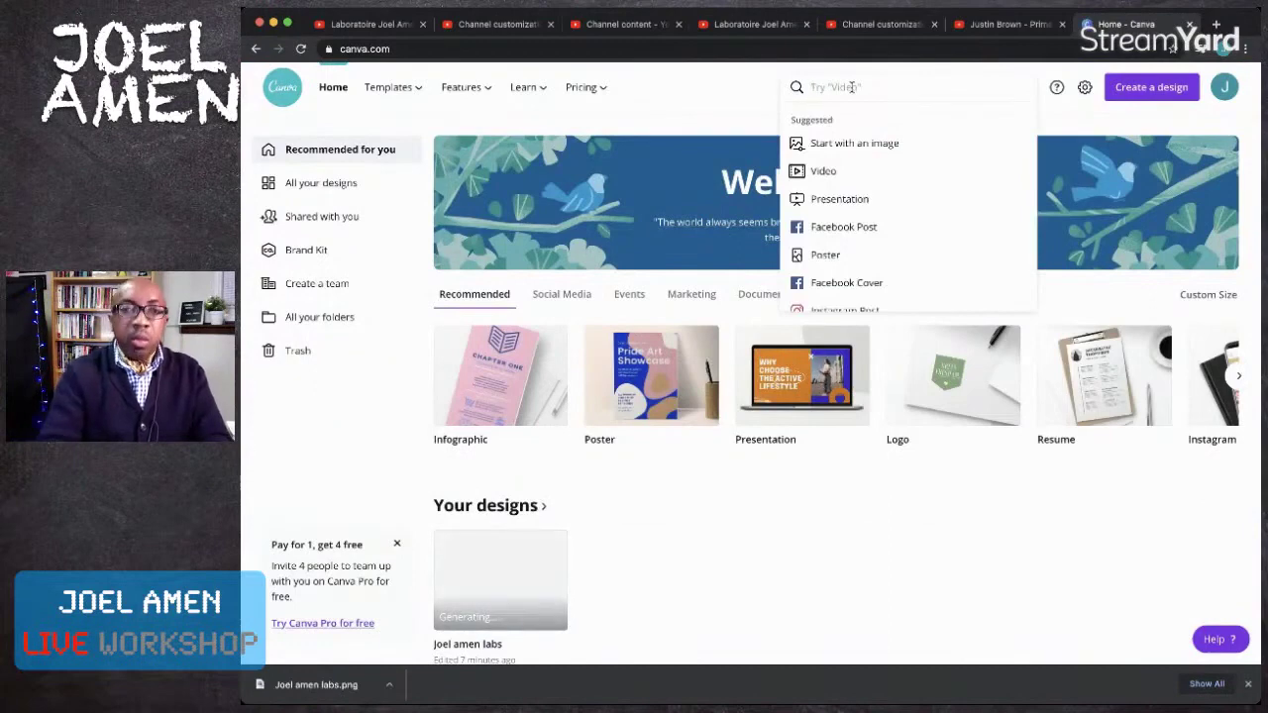
text(youtube thumbnail)
key(Return)
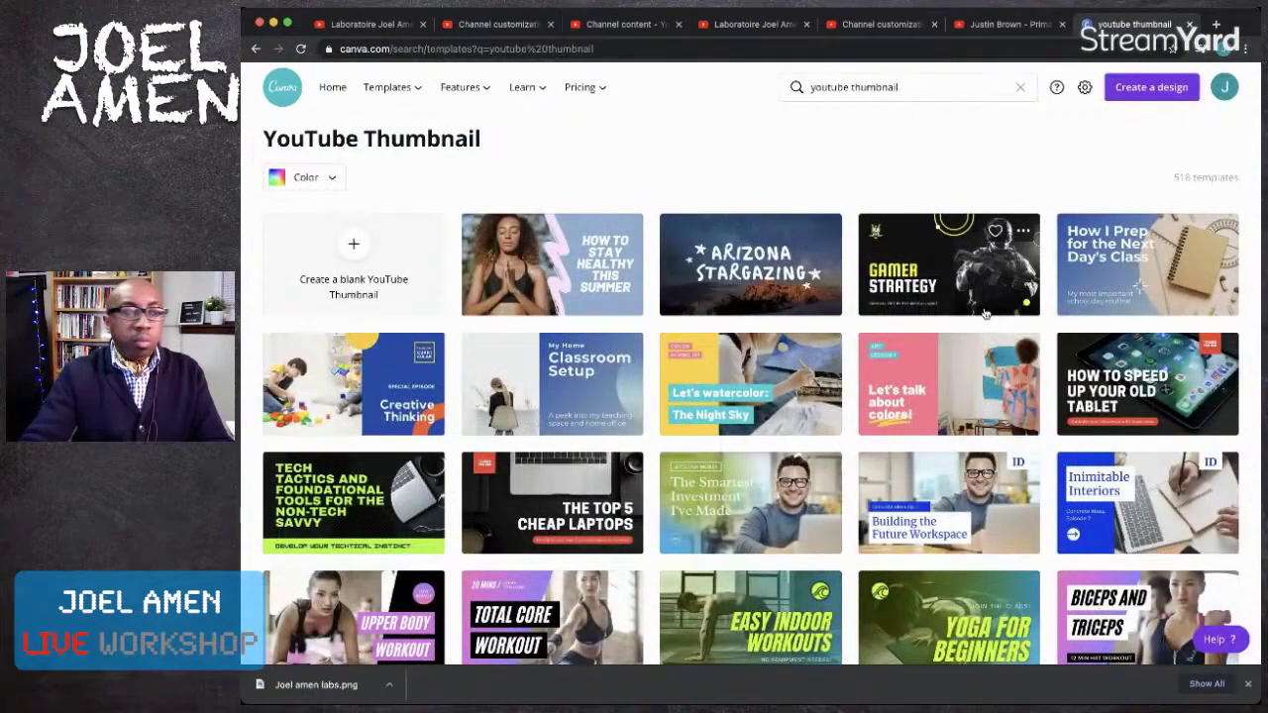
scroll(976, 315, down, 2)
scroll(960, 317, up, 2)
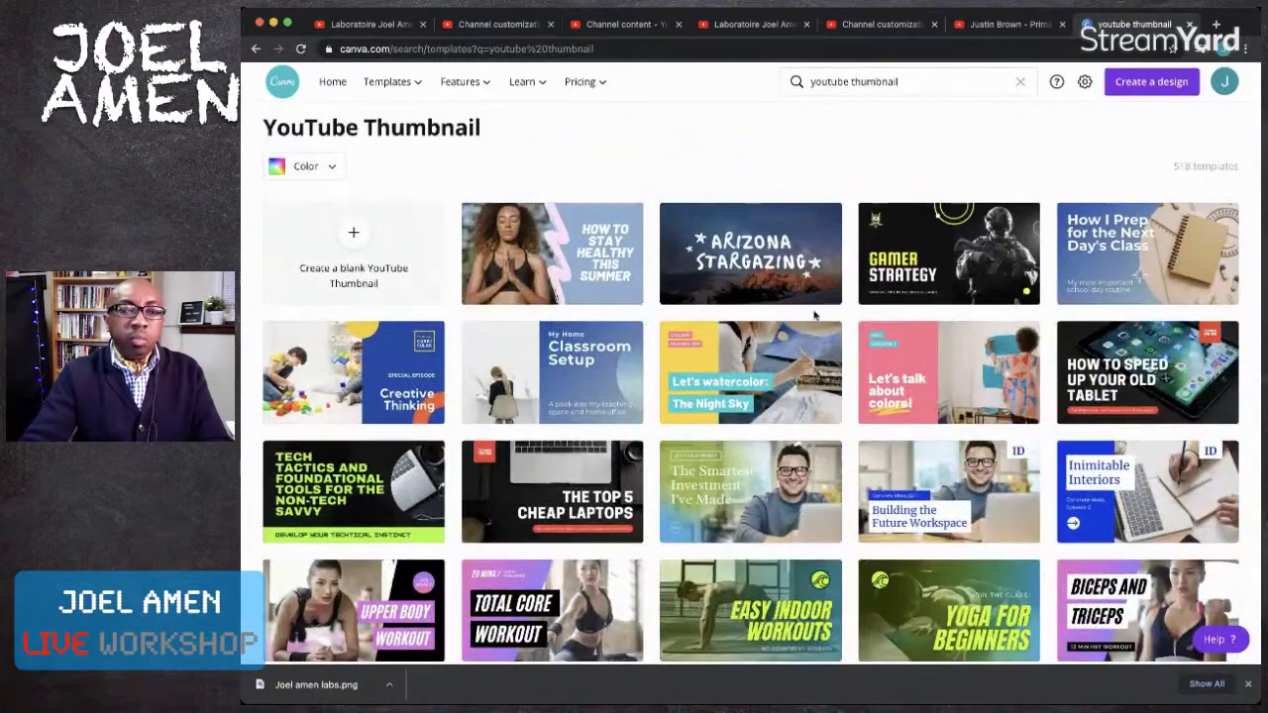
scroll(808, 316, down, 1)
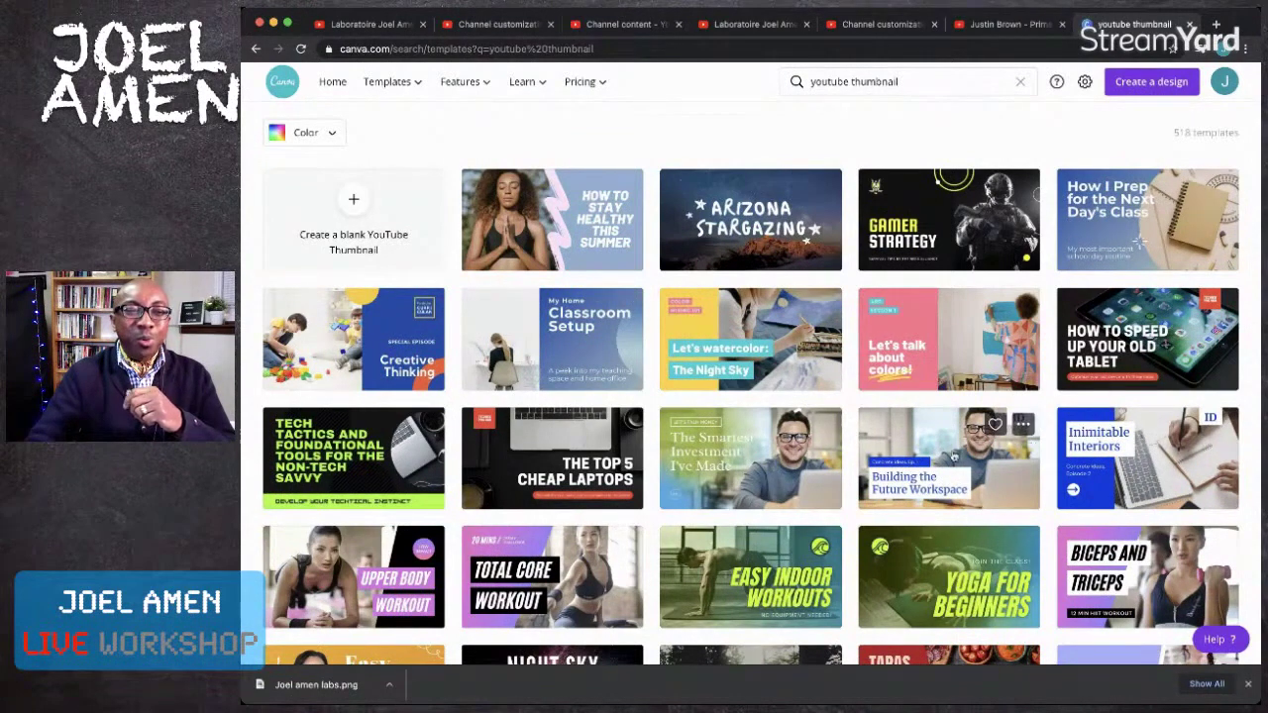
- Browse the thumbnail templates, open the black-and-blue "RAW AND REAL" template for editing, and dismiss the sharing tip
scroll(948, 456, down, 5)
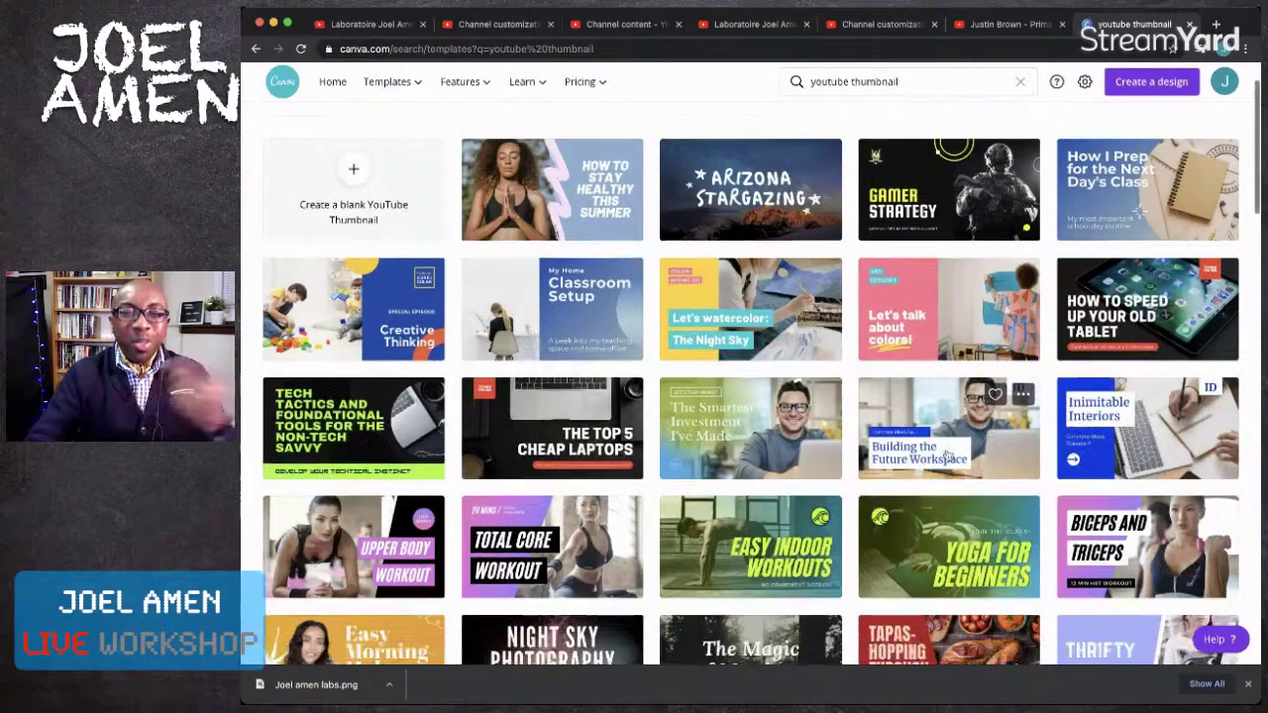
scroll(949, 453, down, 3)
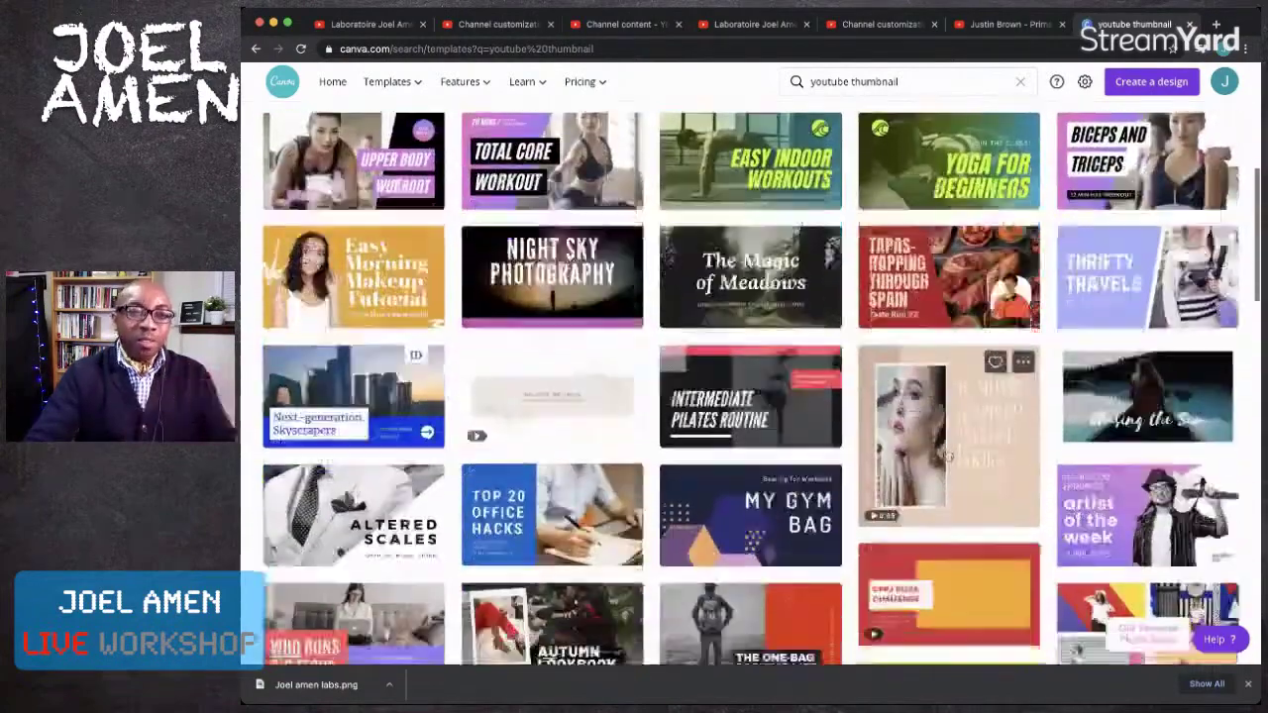
scroll(947, 455, down, 4)
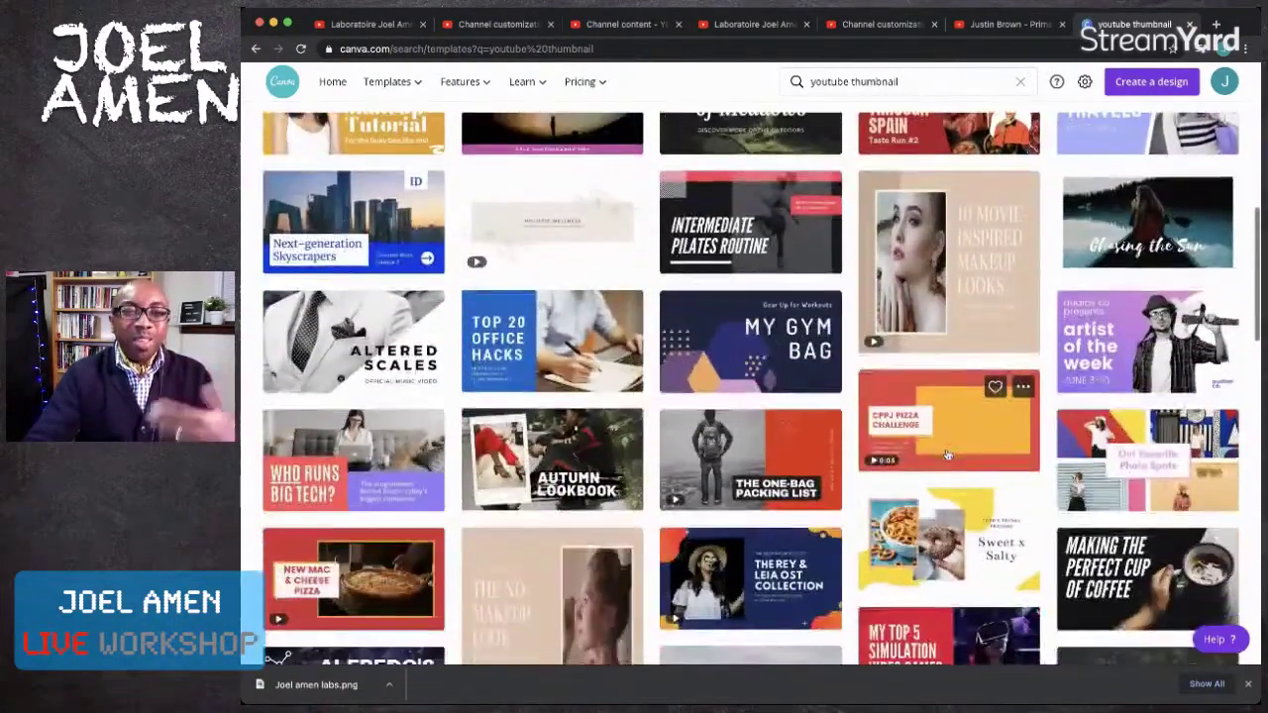
scroll(947, 455, down, 3)
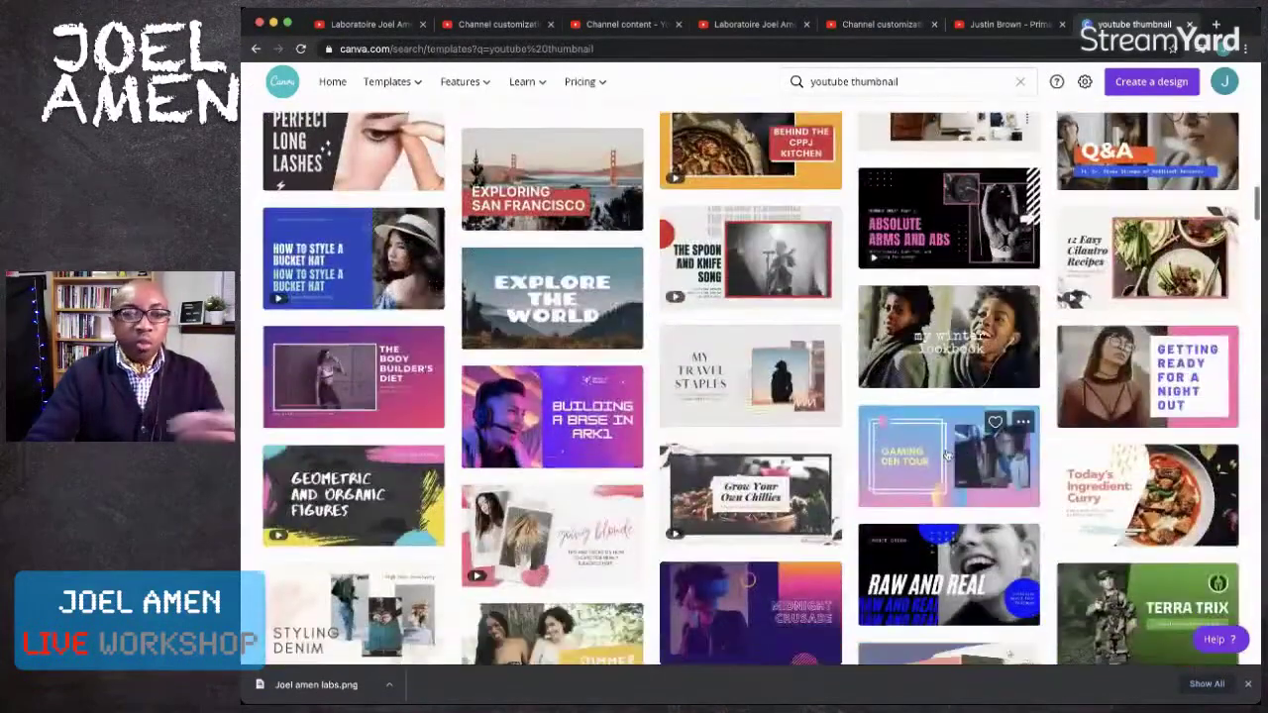
scroll(948, 455, down, 5)
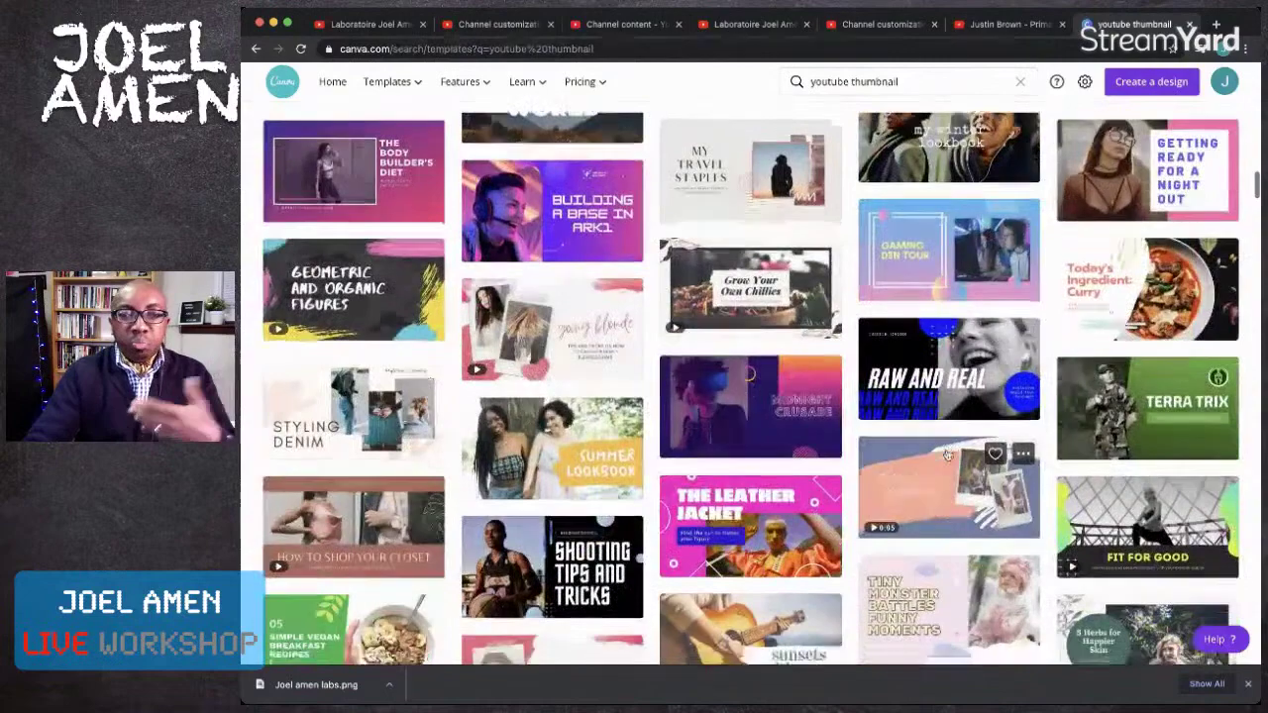
scroll(945, 454, up, 4)
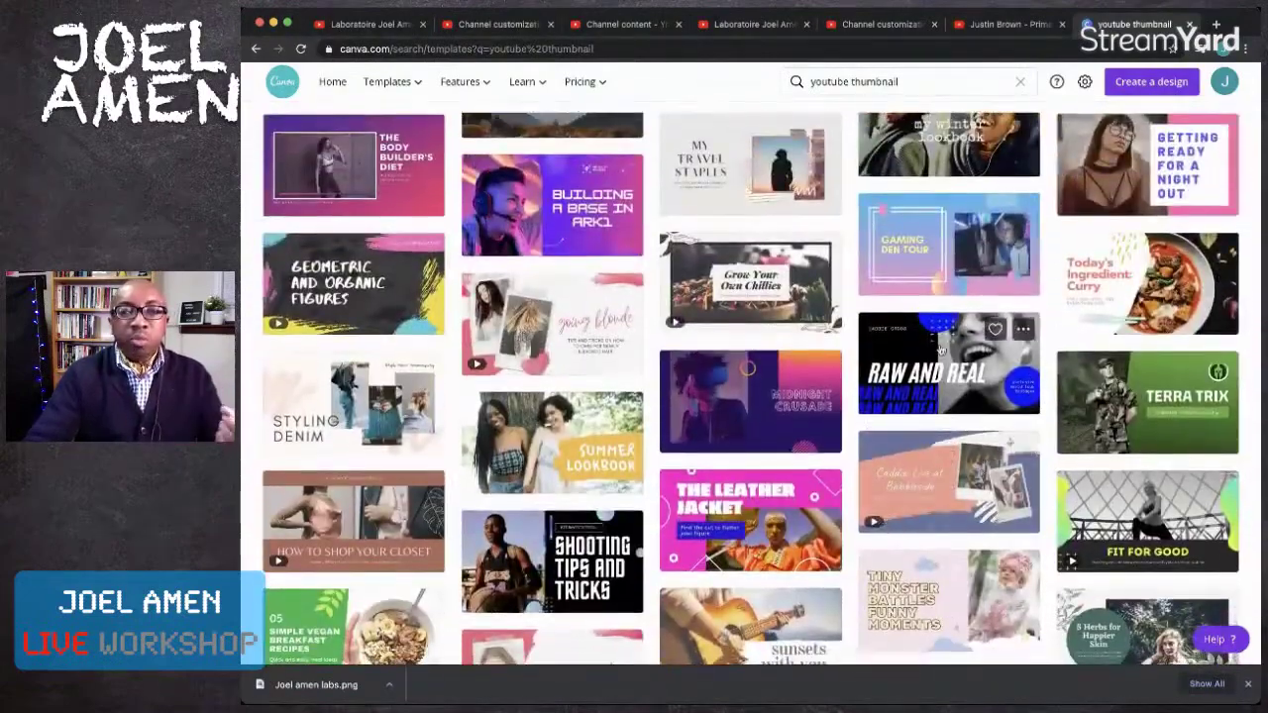
click(940, 451)
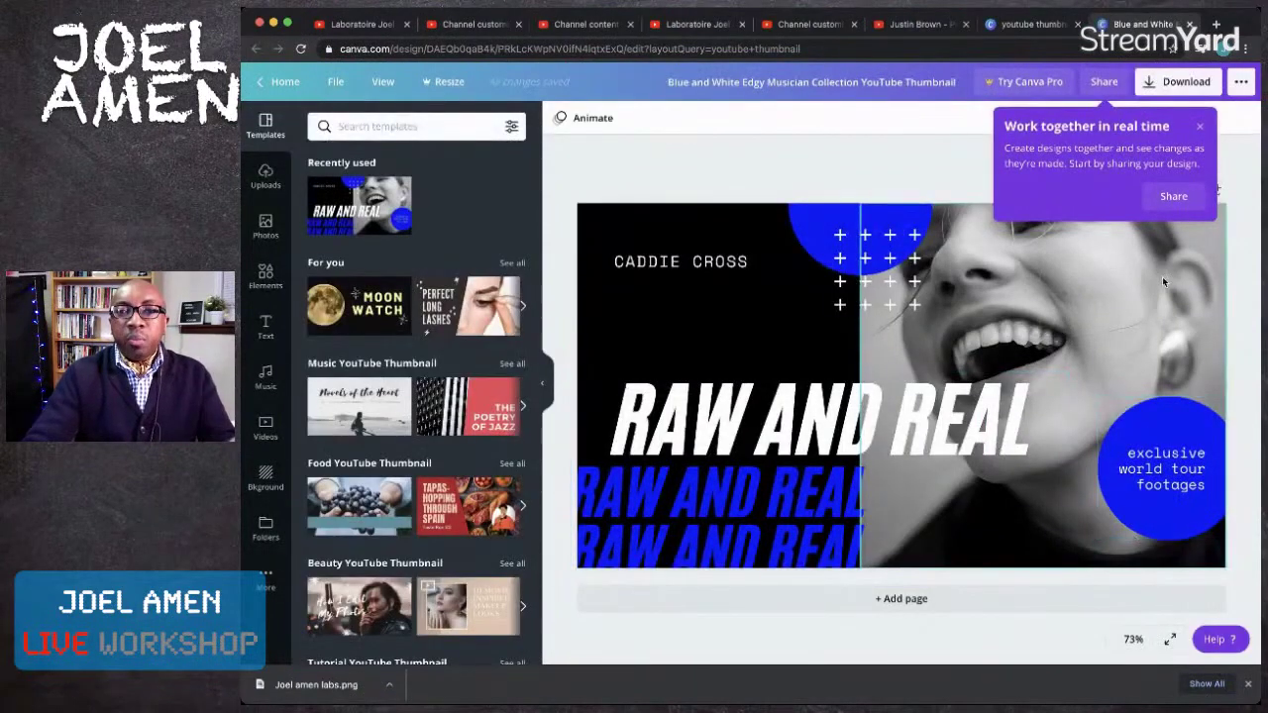
click(1201, 130)
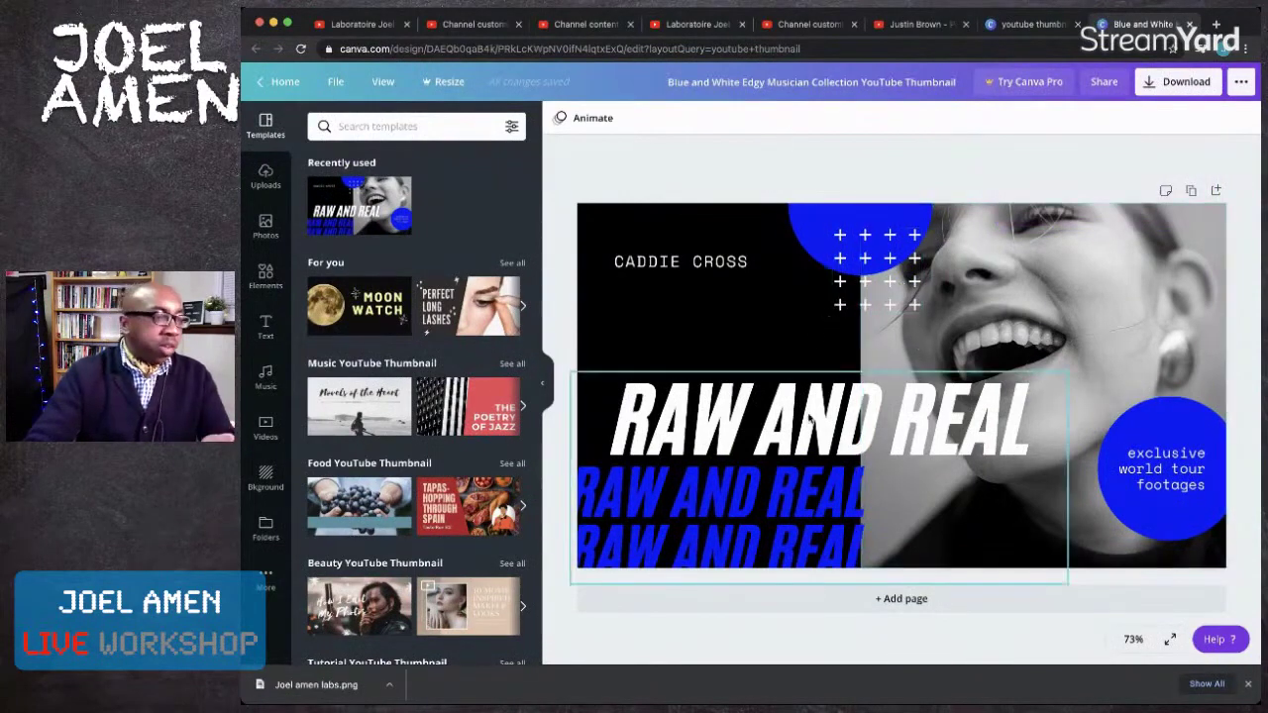
- Replace the white "RAW AND REAL" headline text with the channel's name in capitals
click(801, 464)
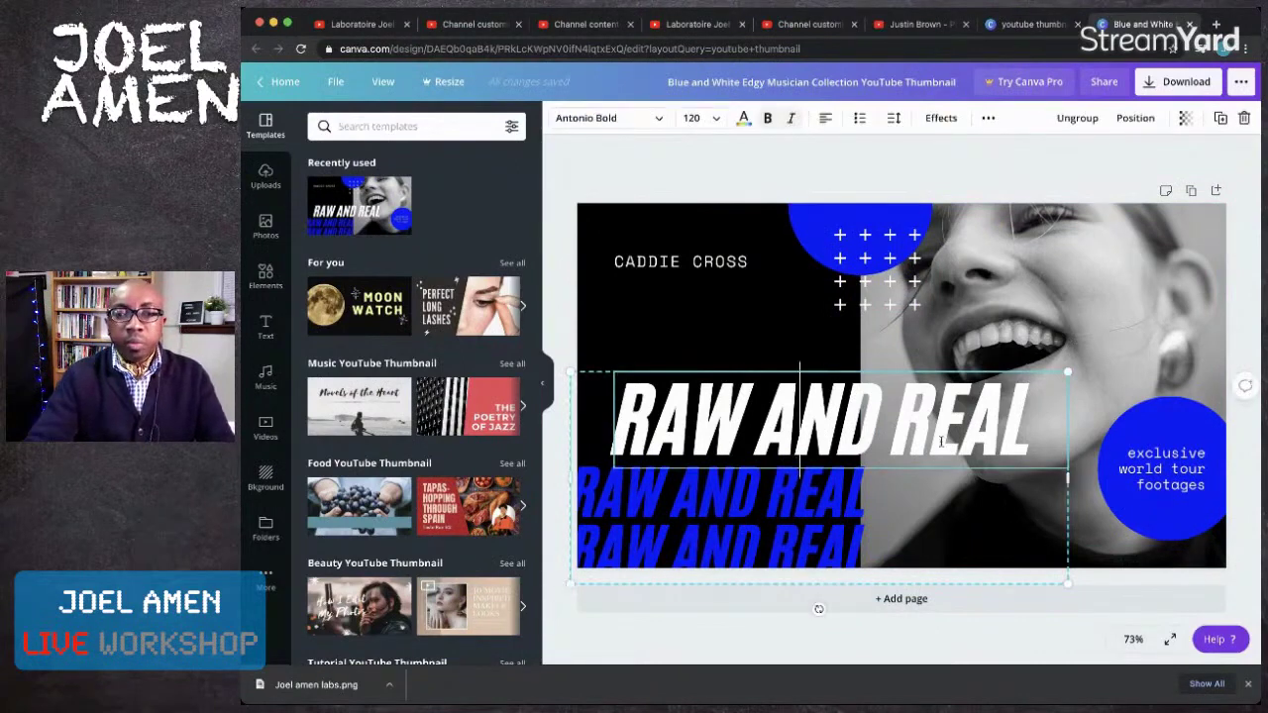
drag(1030, 435, 626, 424)
text(JOEL)
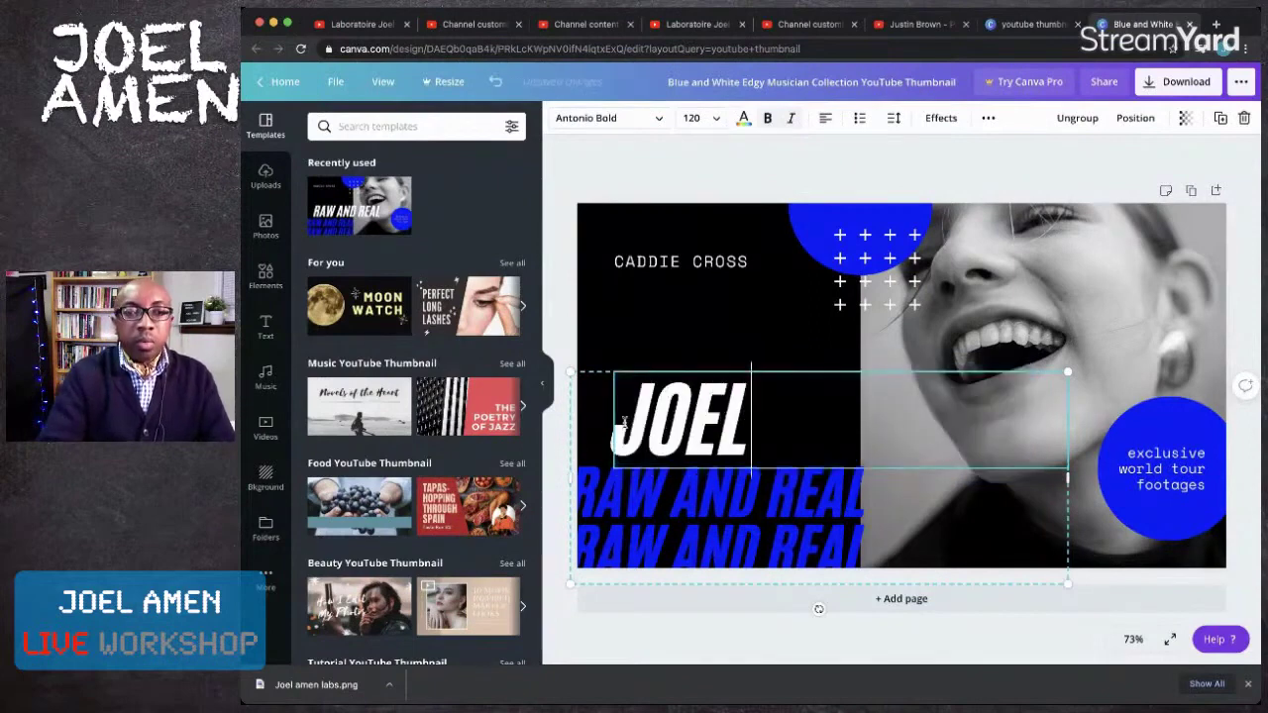
text( AMEN LA)
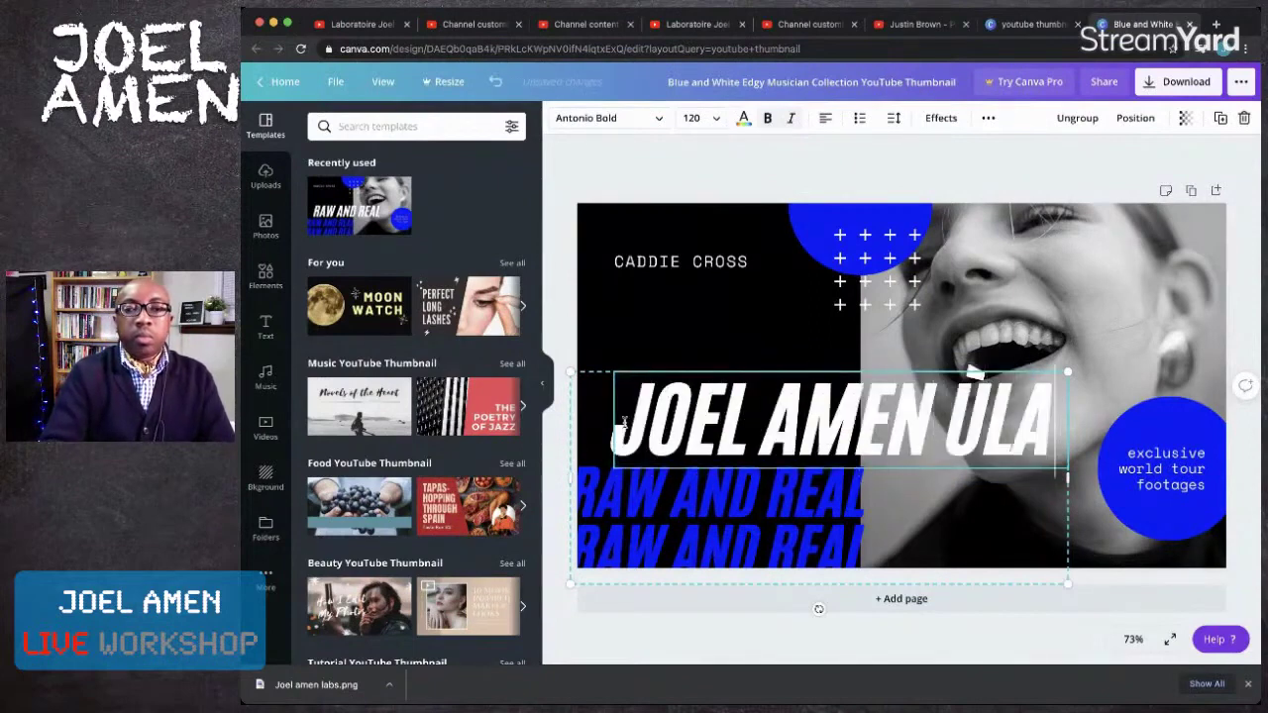